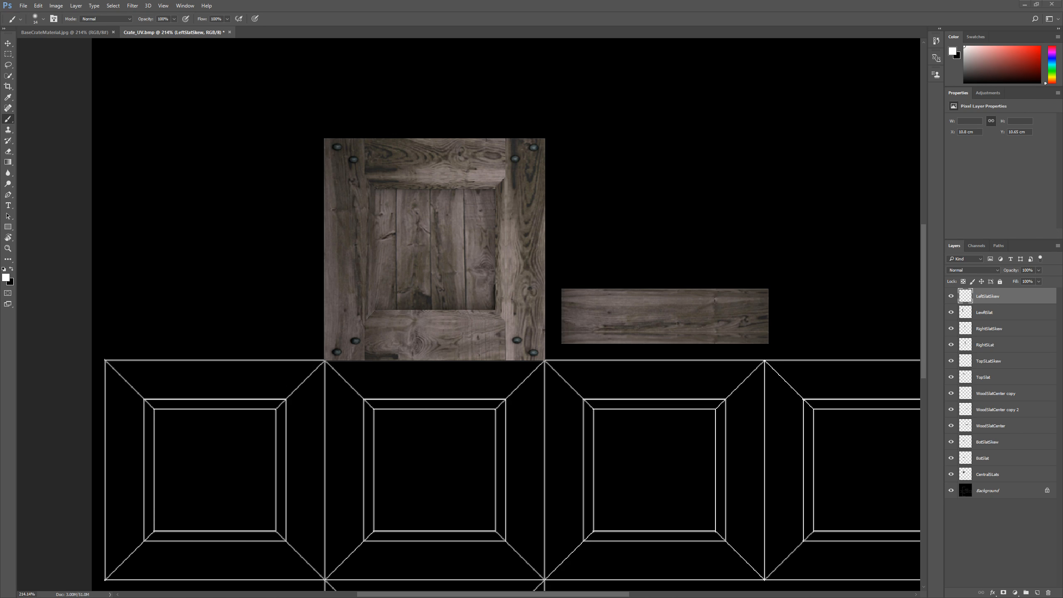
- Add two new layers above LeftSlatSkew, naming the lower one Shadowes and the upper one Light
left_click(1039, 594)
left_click(1038, 594)
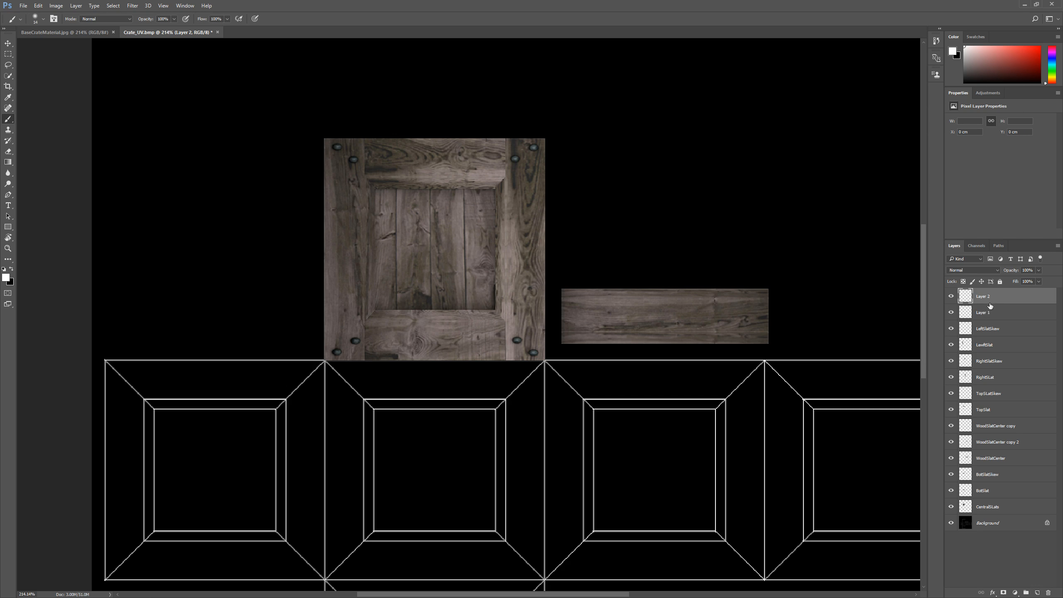
double_click(987, 315)
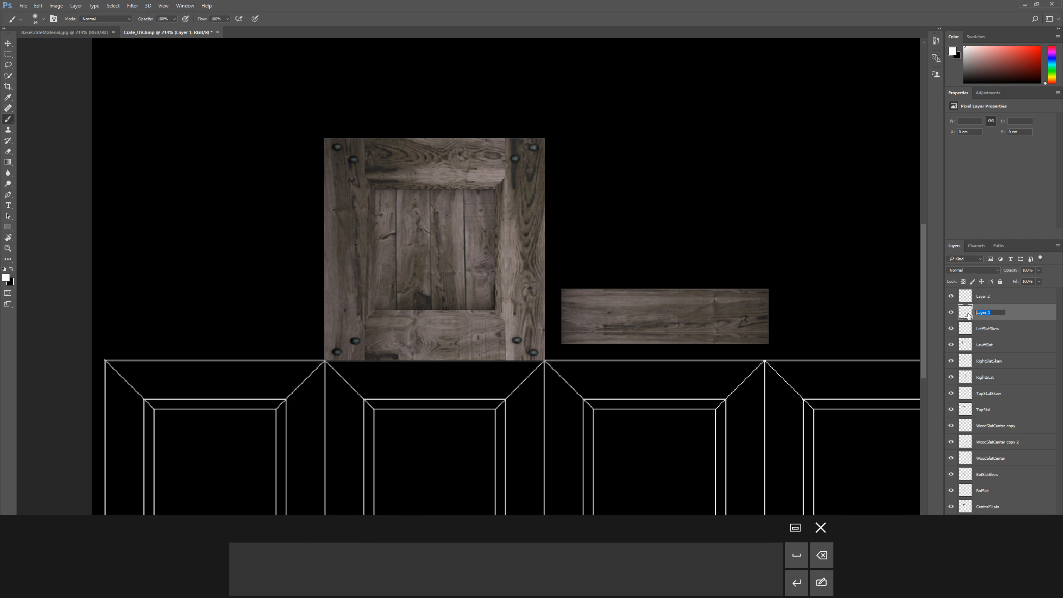
type("Sha")
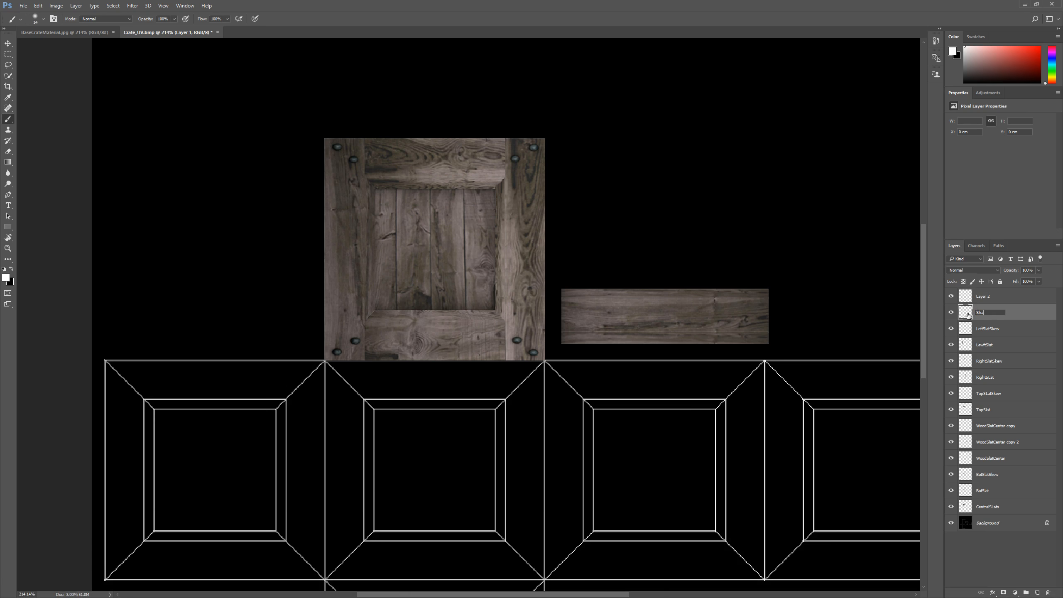
type("dowes")
key("Return")
double_click(991, 297)
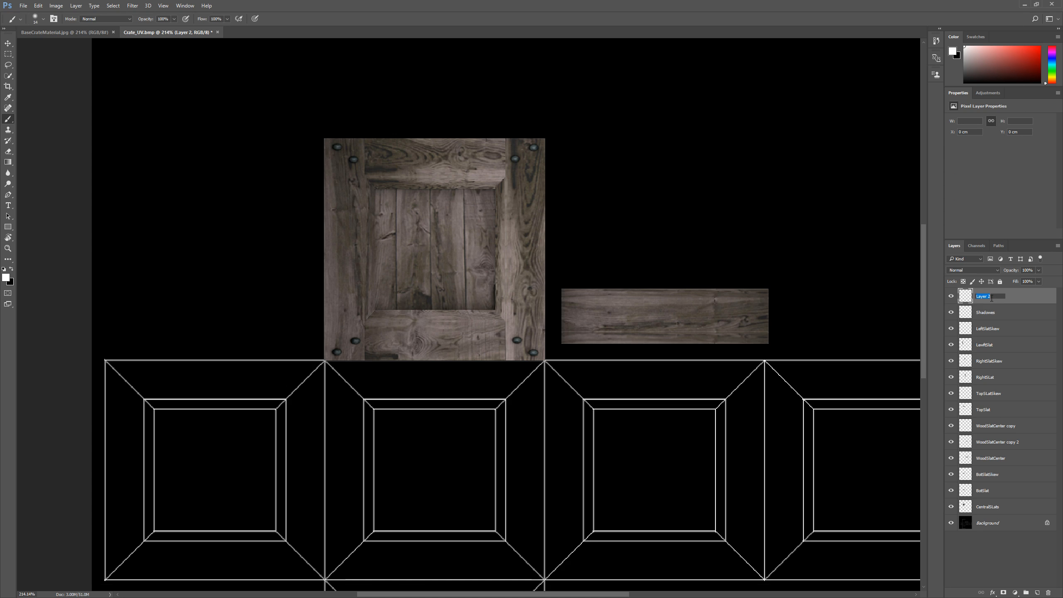
type("Light")
key("Return")
left_click(988, 314)
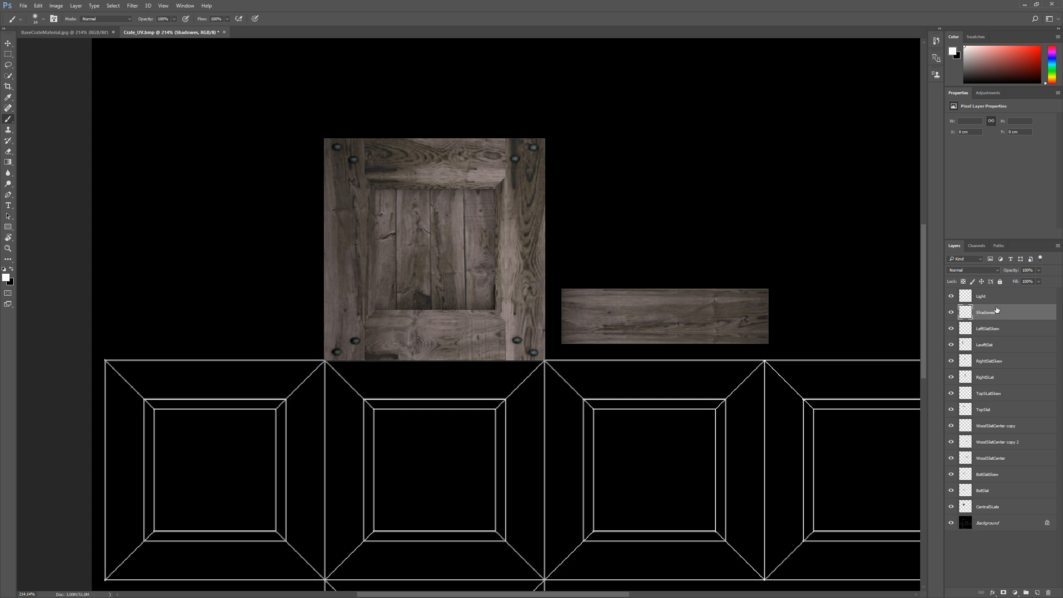
- Slightly lower the brightness of the CentralSLats layer with a Brightness/Contrast adjustment, leaving contrast at 0
left_click(992, 507)
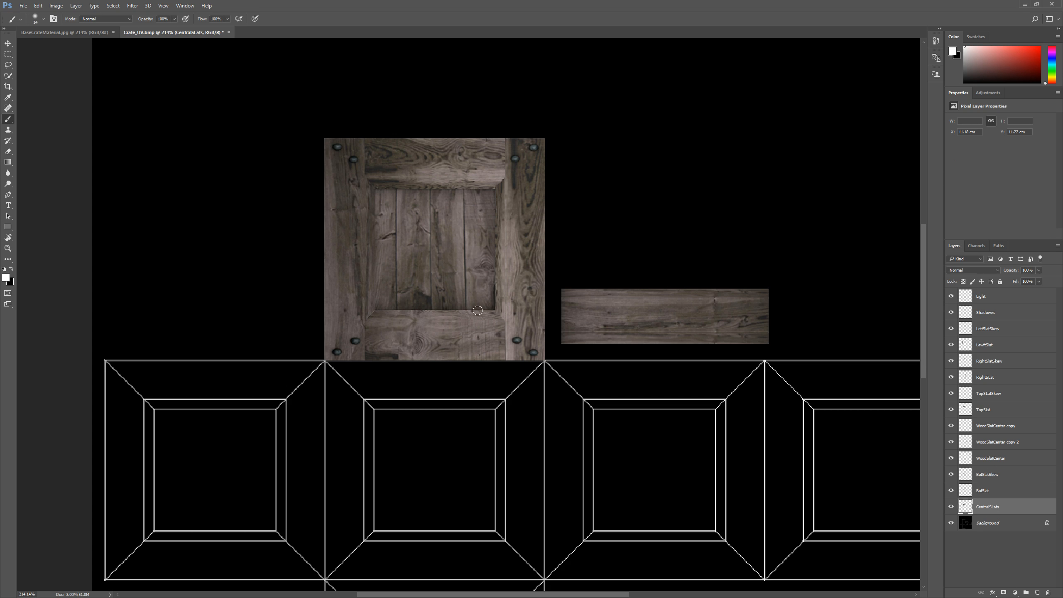
left_click(55, 5)
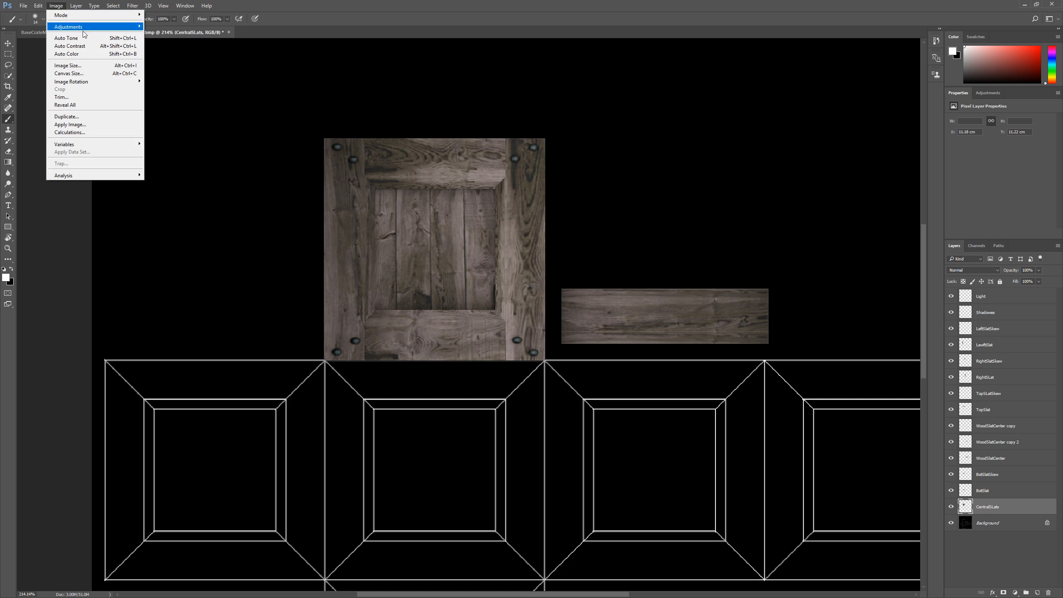
mouse_move(83, 27)
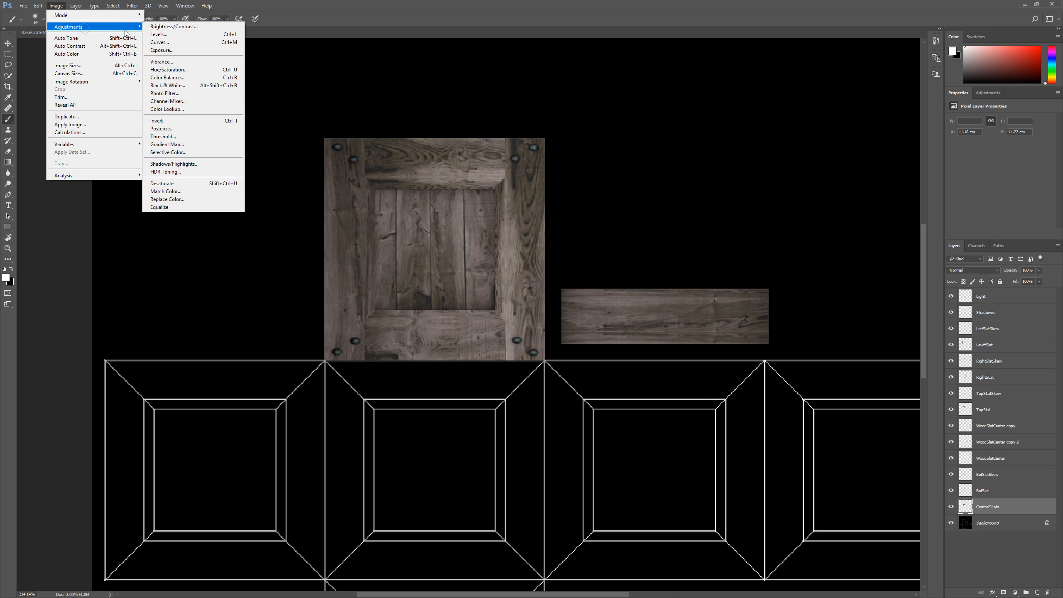
left_click(191, 27)
left_click_drag(625, 144, 623, 144)
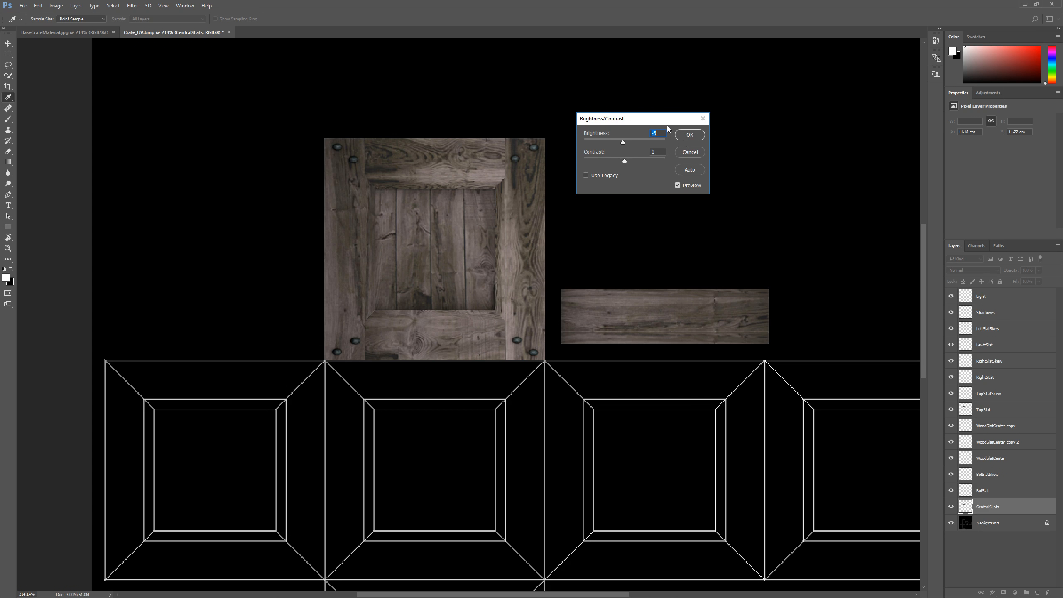
left_click(690, 134)
key("b")
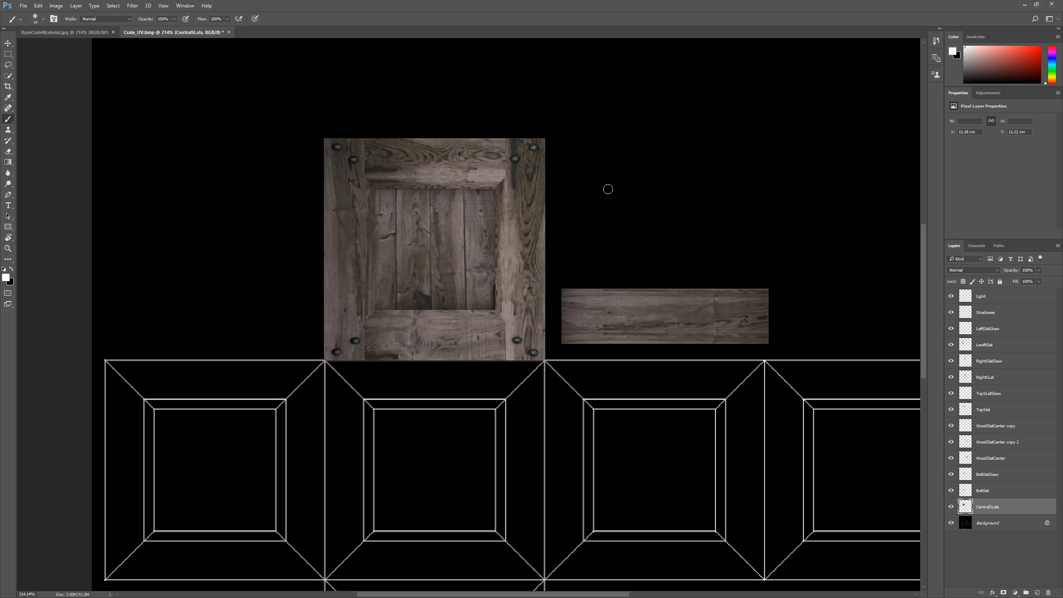
- On the Shadowes layer, paint black diagonal test strokes across the upper-left part of the crate face
left_click(985, 314)
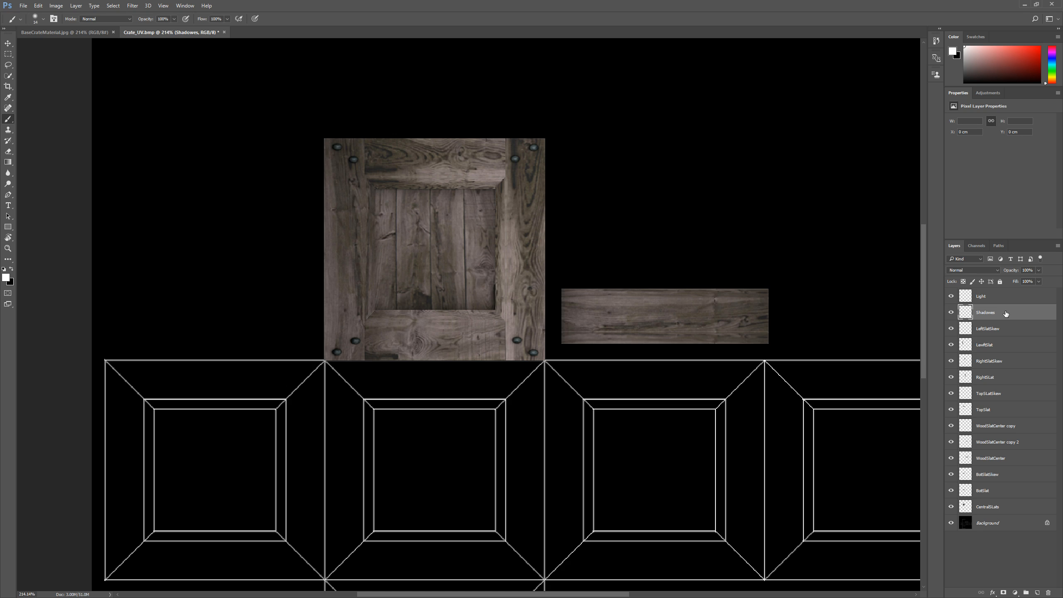
left_click(255, 18)
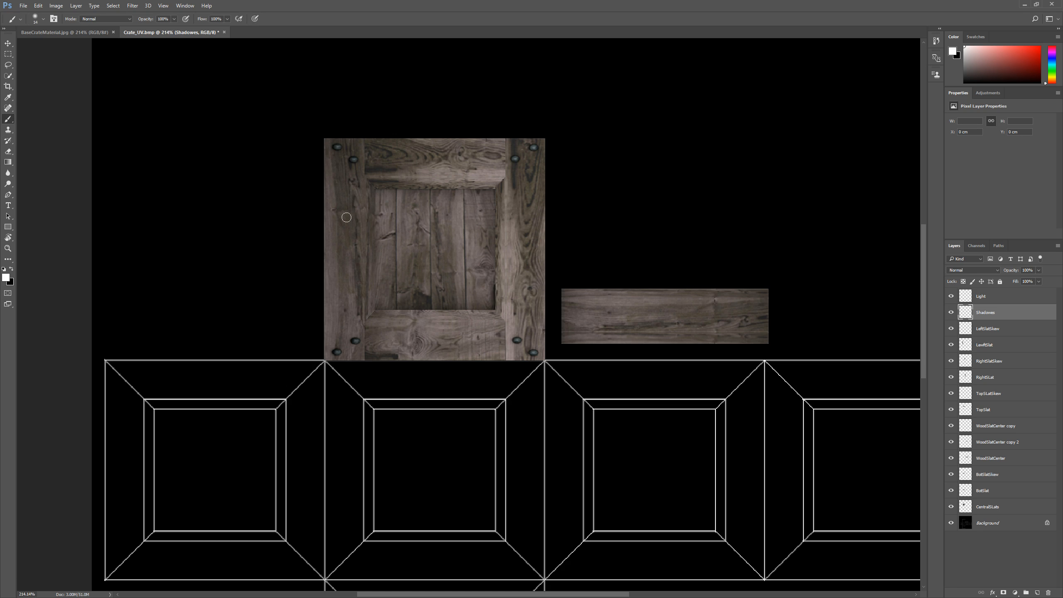
left_click(12, 268)
mouse_move(390, 166)
left_mouse_down()
mouse_move(350, 208)
mouse_move(402, 184)
mouse_move(361, 254)
left_mouse_up()
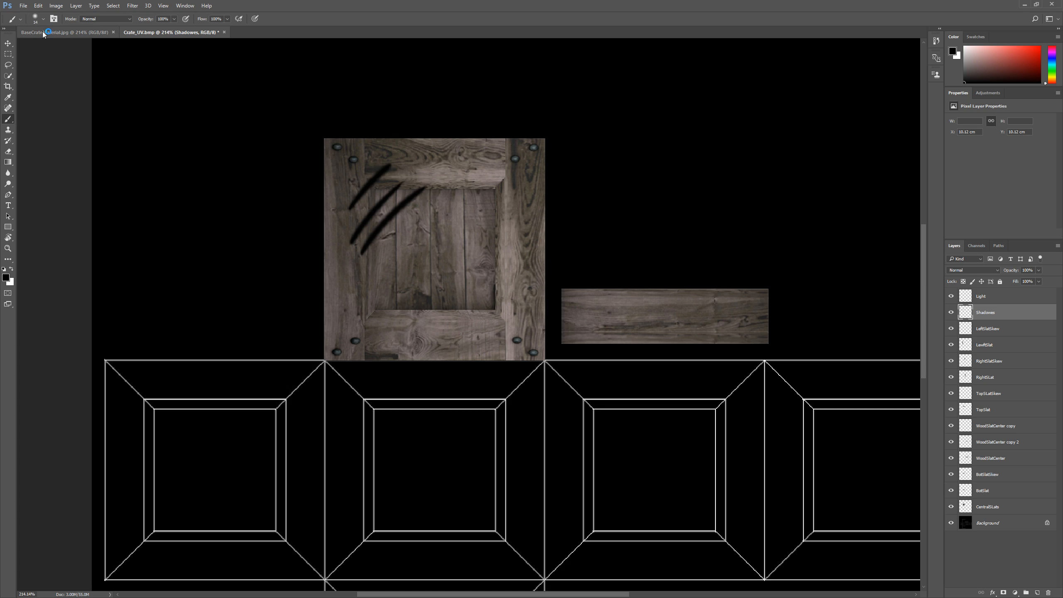
- Examine the brush's Shape Dynamics settings, particularly the control assigned to size jitter
left_click(54, 20)
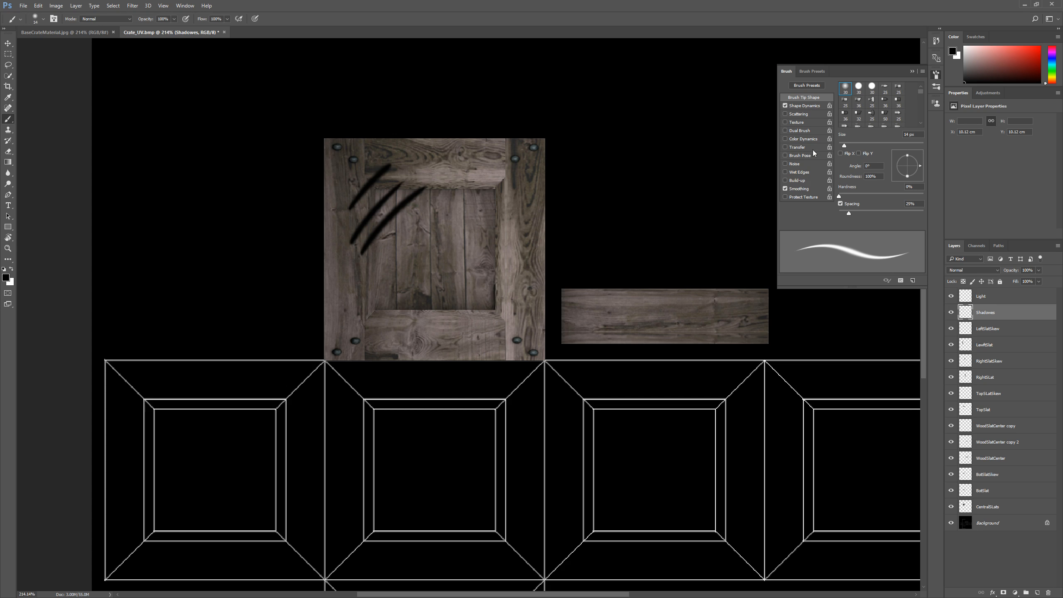
left_click(814, 107)
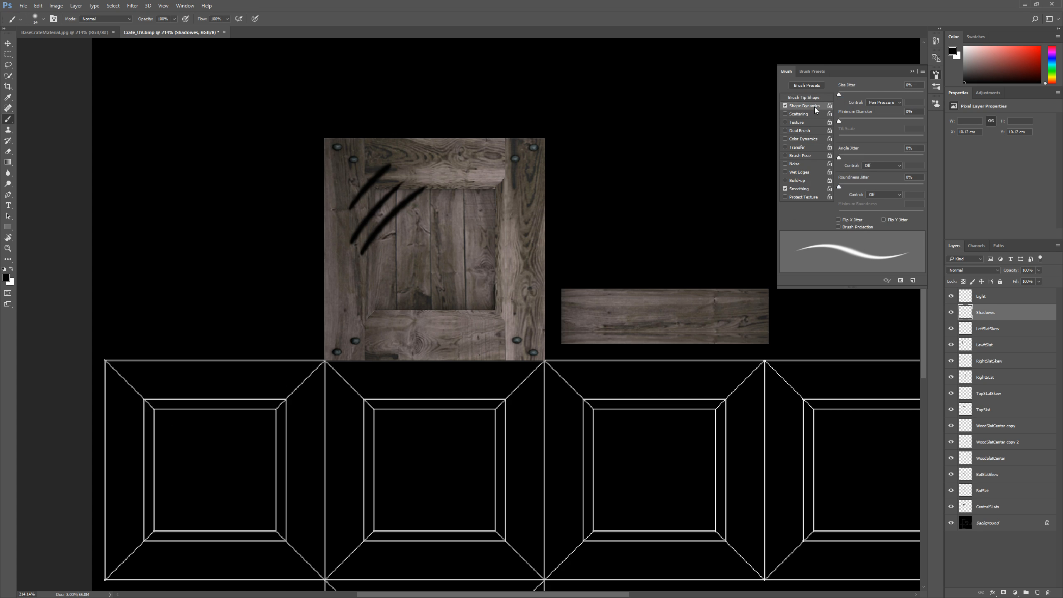
left_click(899, 102)
left_click(907, 77)
left_click(912, 72)
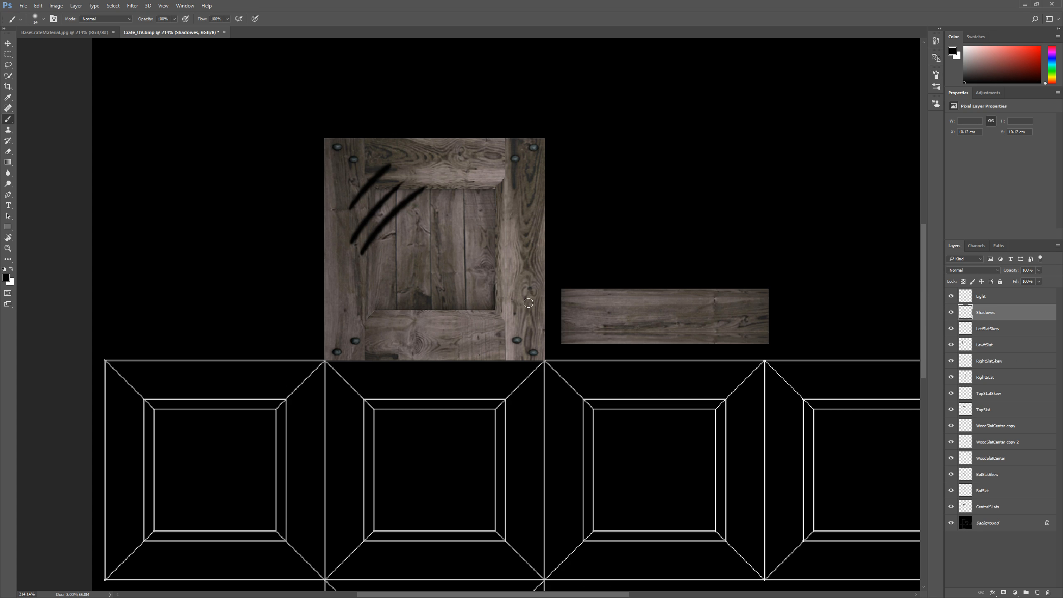
- Undo the black test strokes on the crate's upper-left area
key("ctrl+alt+z")
key("ctrl+alt+z")
key("ctrl+alt+z")
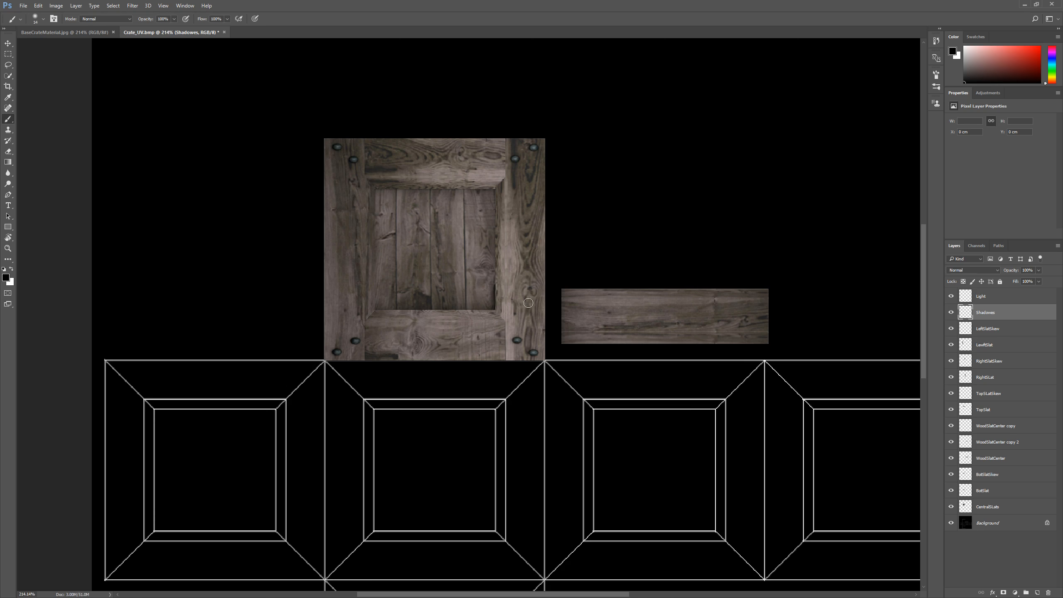
- Turn on pen pressure for brush size and opacity, and paint light and heavy diagonal test strokes across the crate face
left_click(255, 18)
mouse_move(414, 210)
left_mouse_down()
mouse_move(394, 247)
mouse_move(427, 232)
left_mouse_up()
left_click_drag(419, 272, 472, 229)
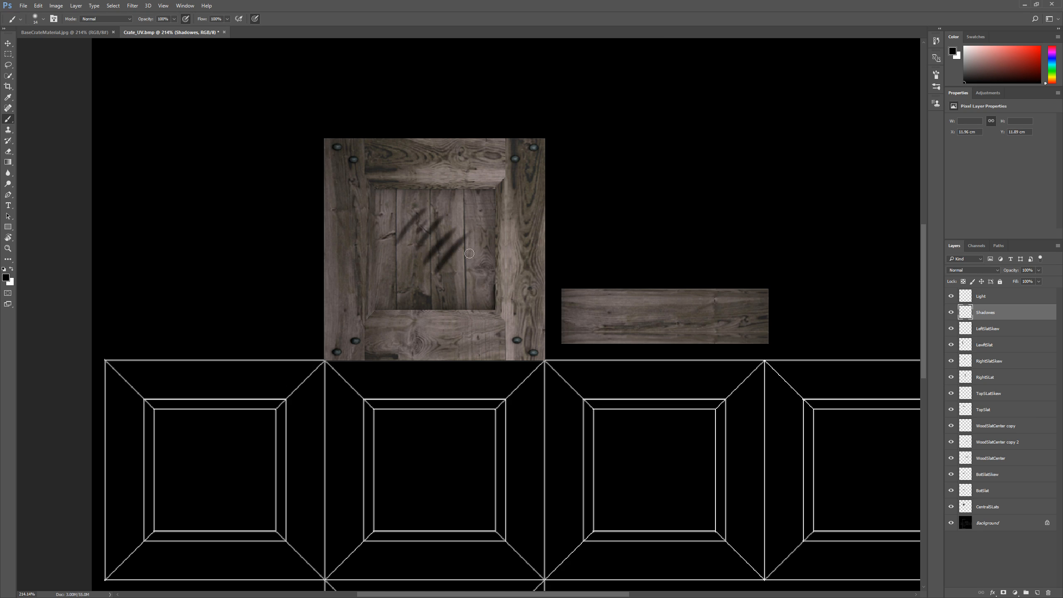
left_click_drag(437, 297, 512, 221)
left_click_drag(364, 224, 440, 161)
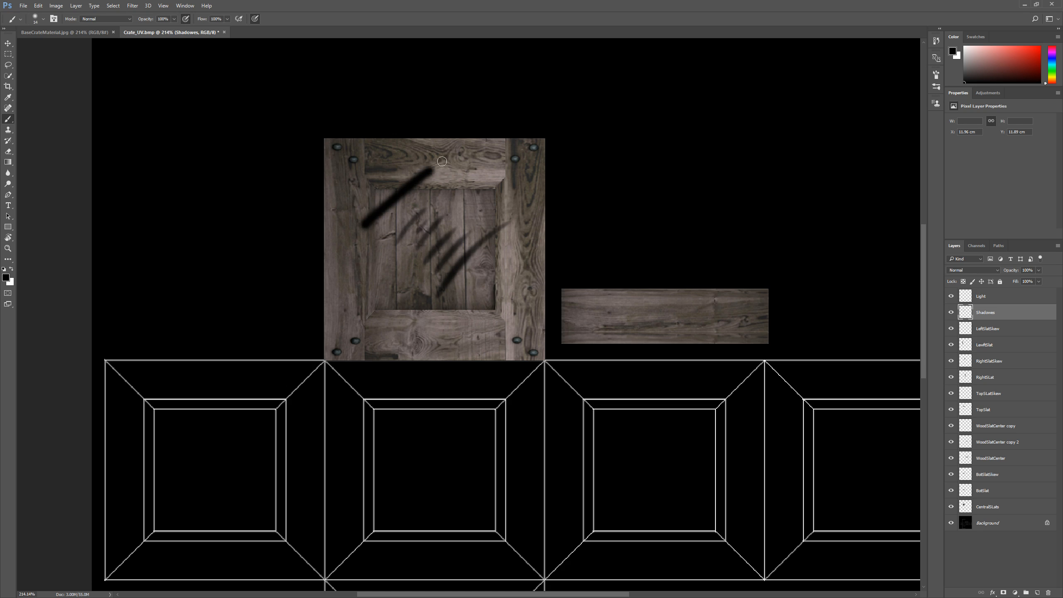
left_click_drag(368, 275, 475, 181)
left_click_drag(385, 310, 497, 203)
left_click_drag(413, 328, 519, 235)
left_click_drag(450, 338, 534, 272)
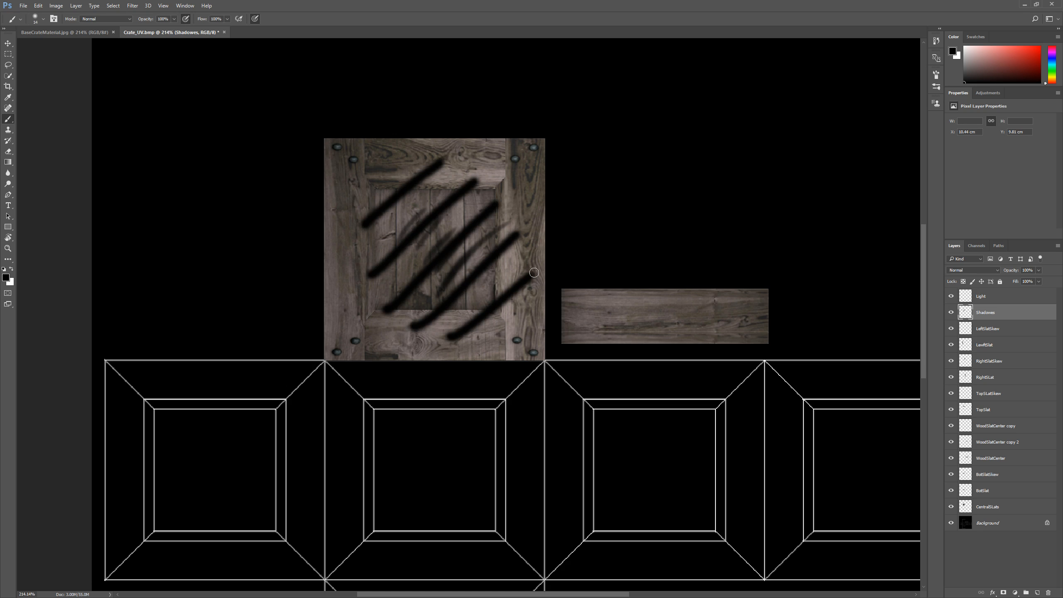
- Undo all the pressure test strokes painted across the crate face
key("ctrl+alt+z")
key("ctrl+alt+z")
key("ctrl+alt+z")
key("ctrl+alt+z")
key("ctrl+alt+z")
key("ctrl+alt+z")
key("ctrl+alt+z")
key("ctrl+alt+z")
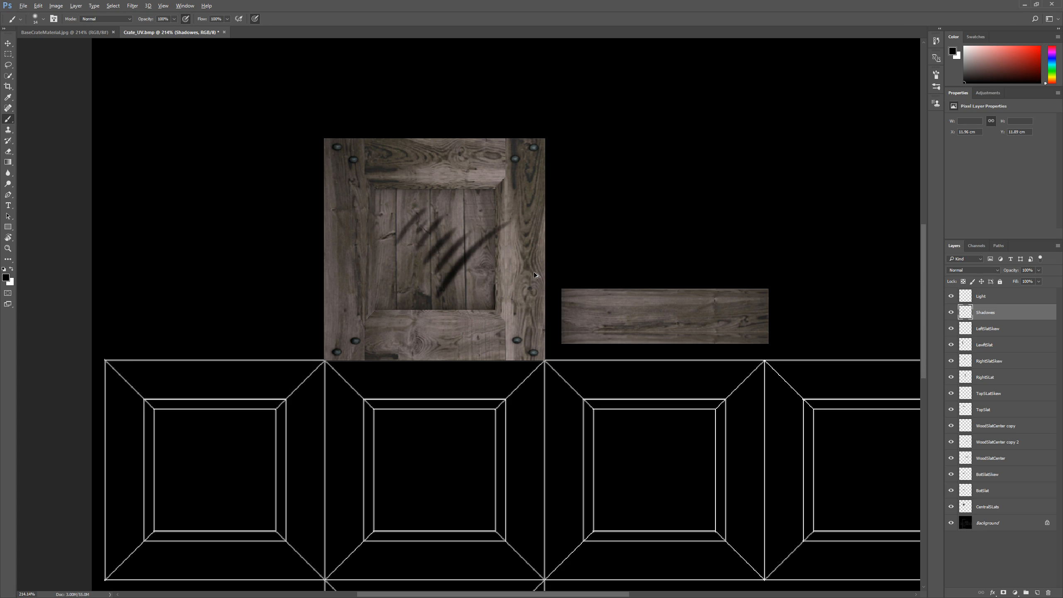
key("ctrl+alt+z")
key("ctrl+alt+z")
key("ctrl+alt+z")
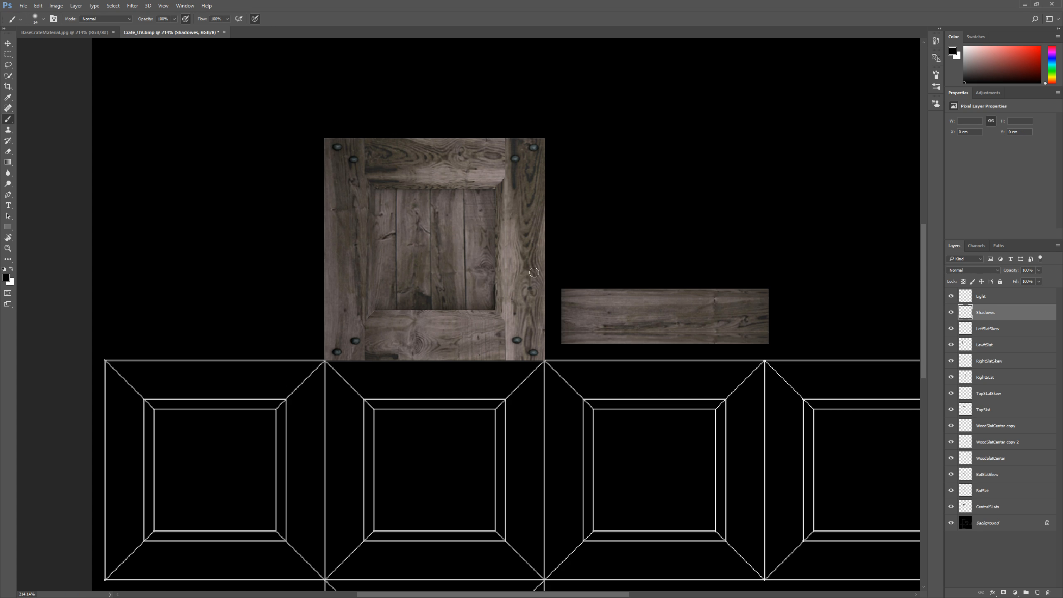
- Paint a few pressure-varied diagonal strokes on the crate's central slats and undo them
left_click_drag(402, 280, 452, 206)
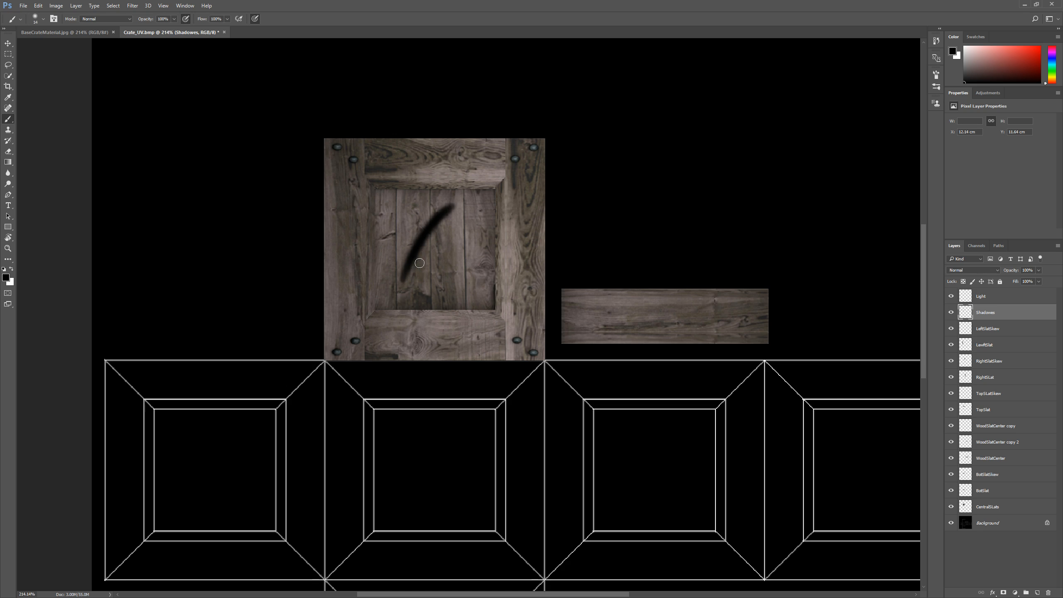
mouse_move(414, 304)
left_mouse_down()
mouse_move(456, 250)
mouse_move(466, 255)
left_mouse_up()
left_click_drag(449, 300, 484, 259)
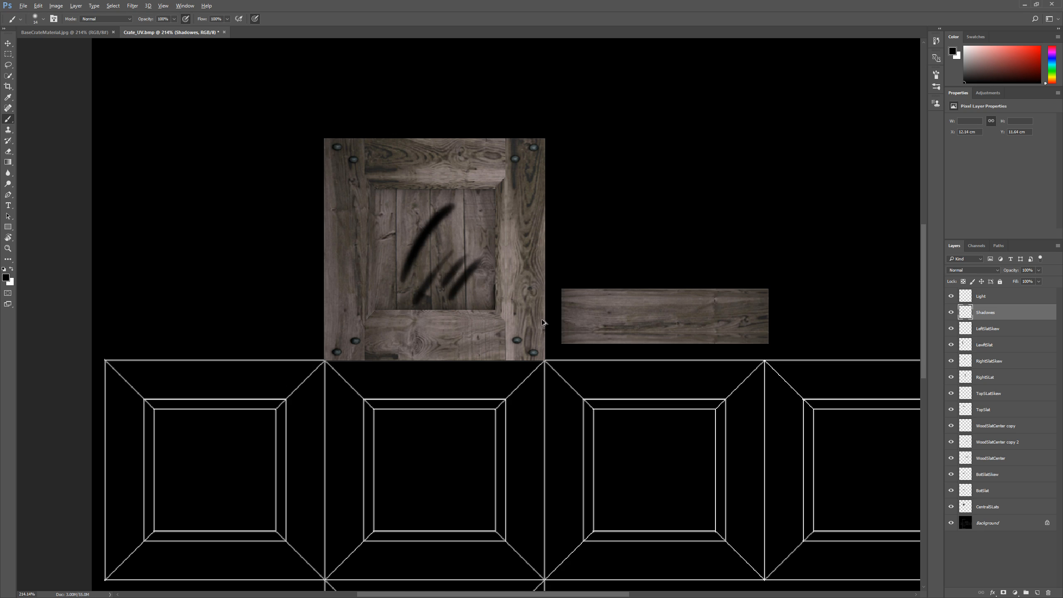
key("ctrl+alt+z")
key("ctrl+alt+z")
key("ctrl+alt+z")
key("ctrl+alt+z")
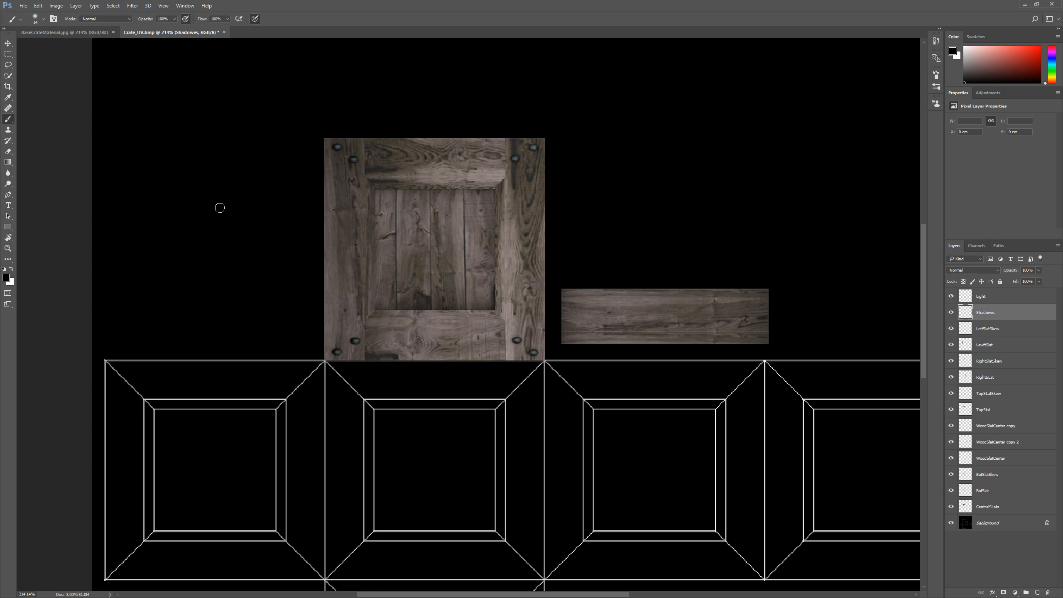
- Try faint strokes and one heavy stroke on the crate's centre panel, undoing each attempt
mouse_move(394, 265)
left_mouse_down()
mouse_move(423, 218)
mouse_move(404, 270)
mouse_move(434, 203)
mouse_move(410, 270)
mouse_move(452, 199)
mouse_move(422, 264)
mouse_move(459, 202)
mouse_move(428, 270)
mouse_move(458, 238)
mouse_move(439, 272)
left_mouse_up()
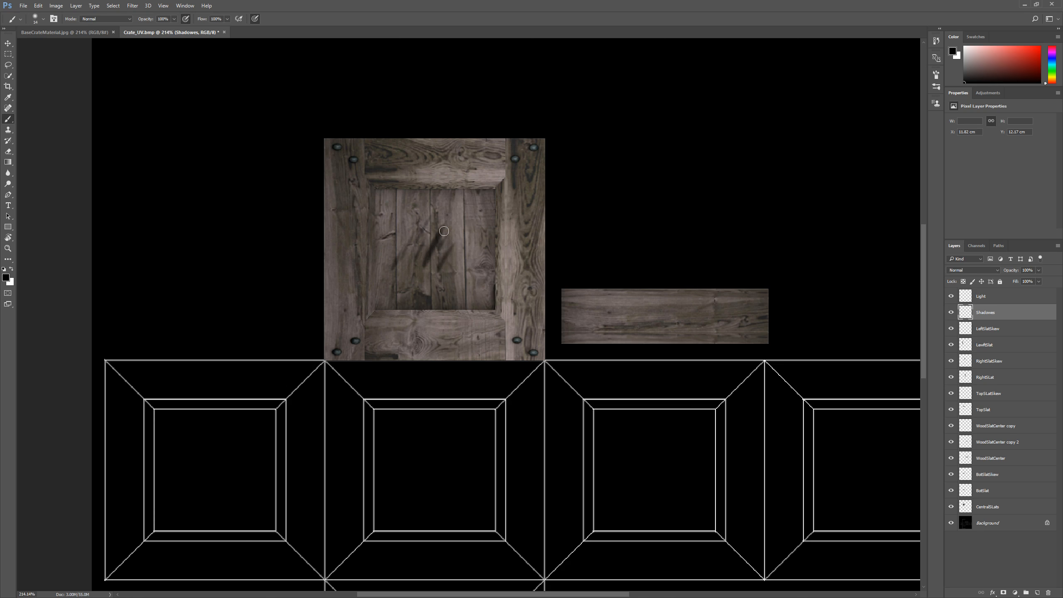
key("ctrl+alt+z")
key("ctrl+alt+z")
key("ctrl+alt+z")
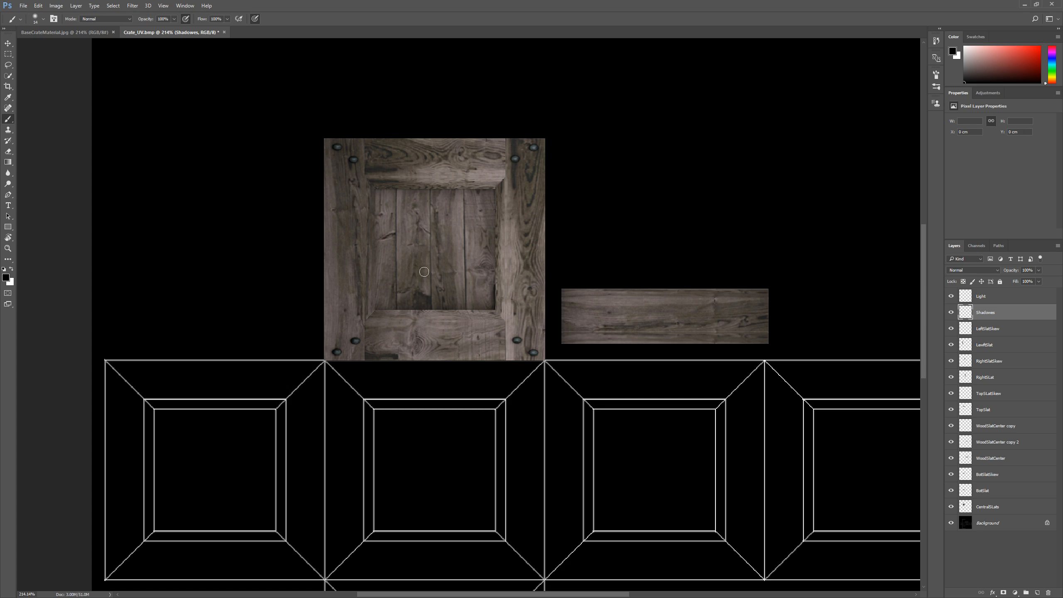
left_click_drag(384, 292, 453, 207)
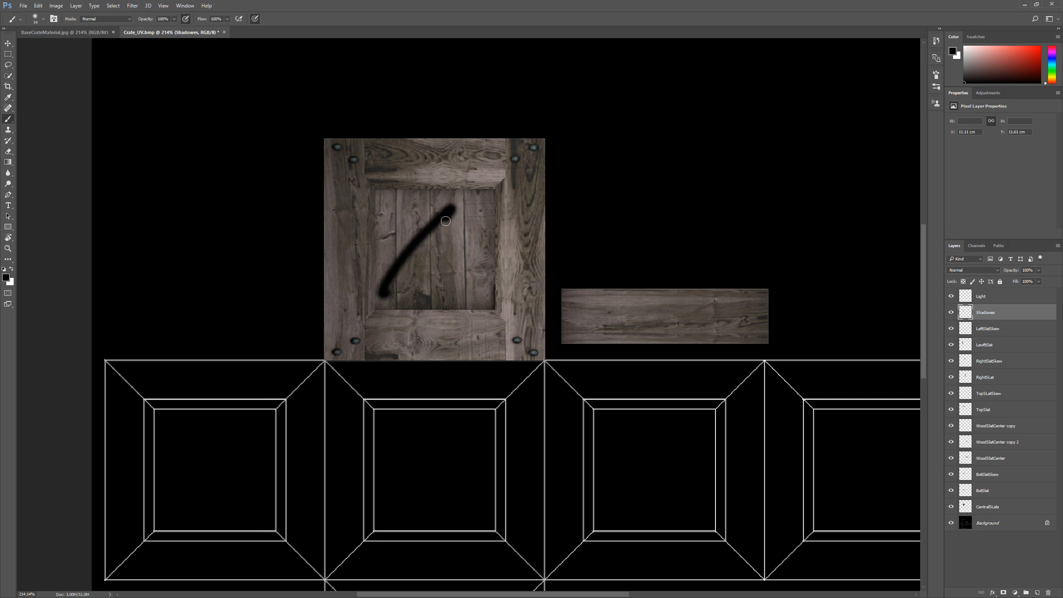
key("ctrl+z")
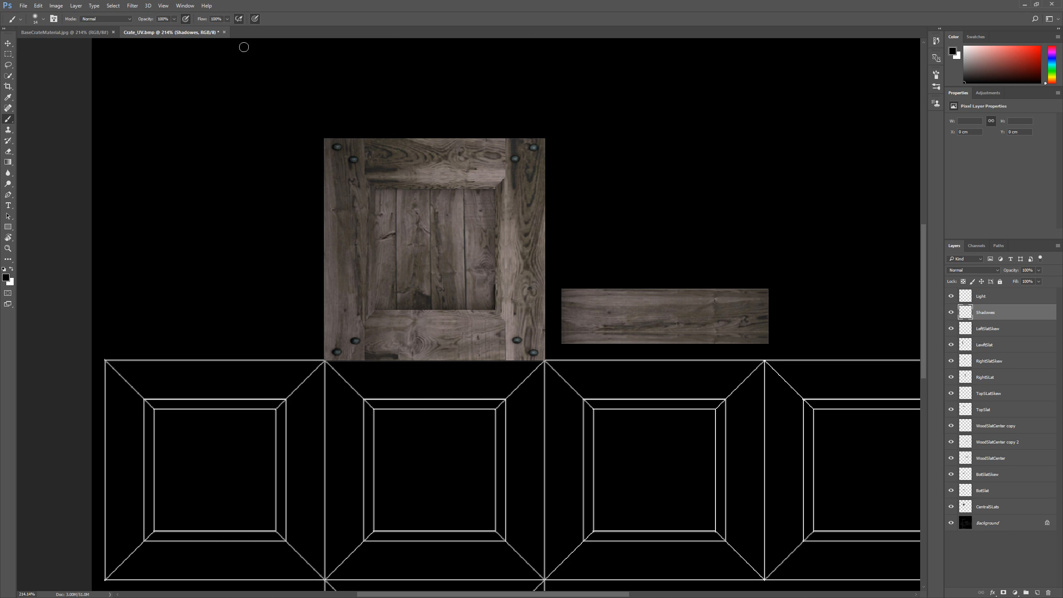
- Choose a bristle brush preset and try it on the crate's left slat
left_click(43, 18)
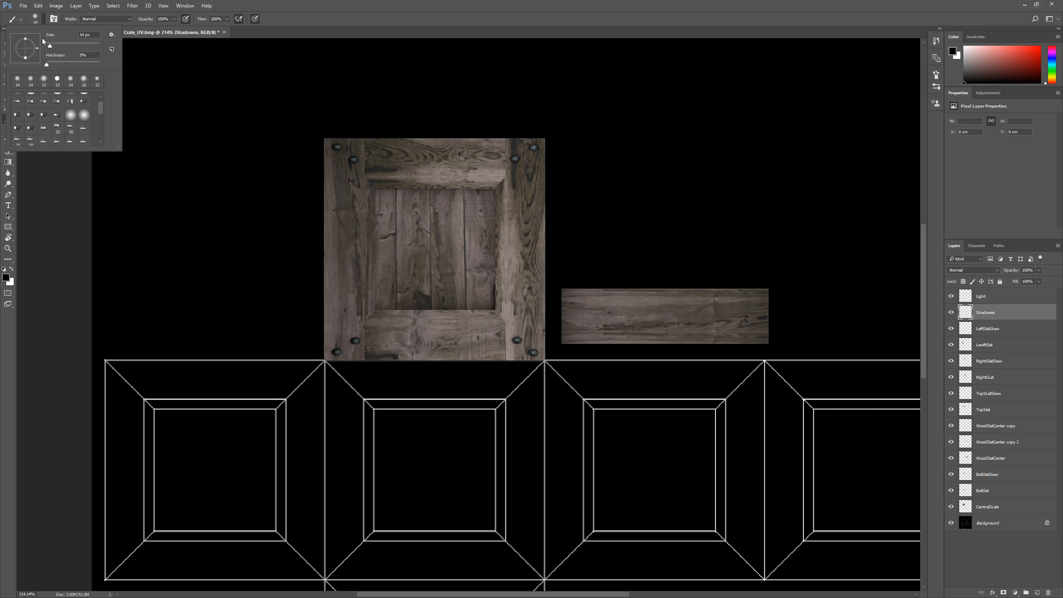
left_click(71, 103)
left_click(106, 240)
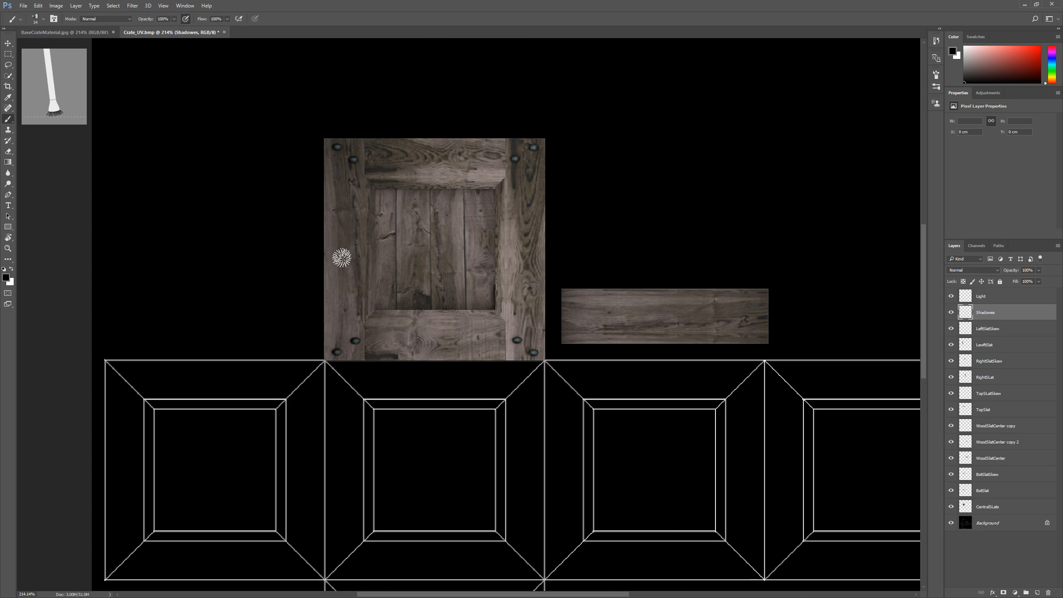
left_click(349, 260)
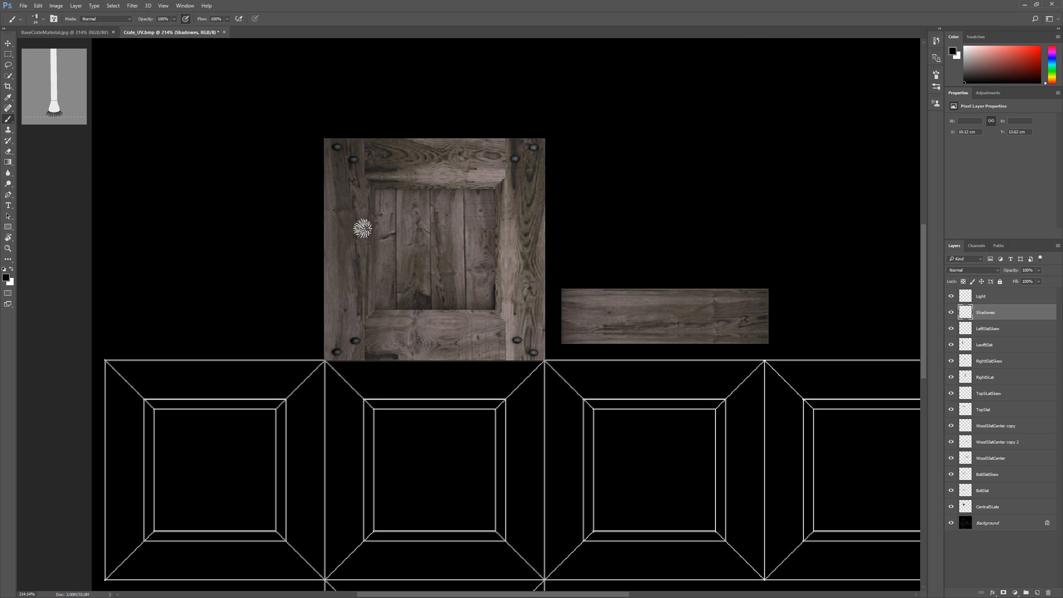
- Switch back to the soft round brush at 14 px with 0% hardness
left_click(43, 19)
left_click(35, 84)
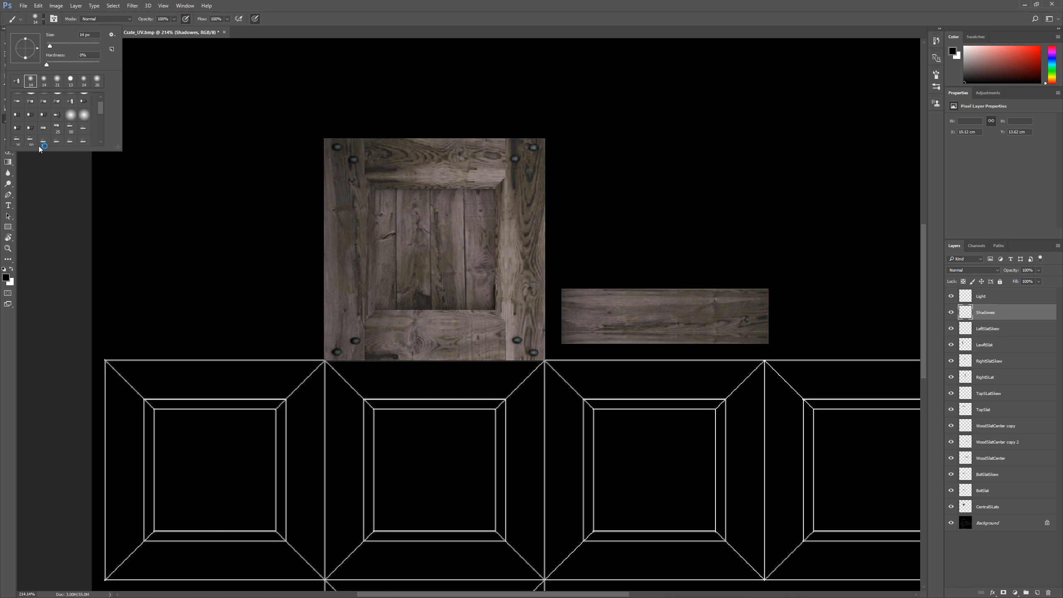
left_click(43, 175)
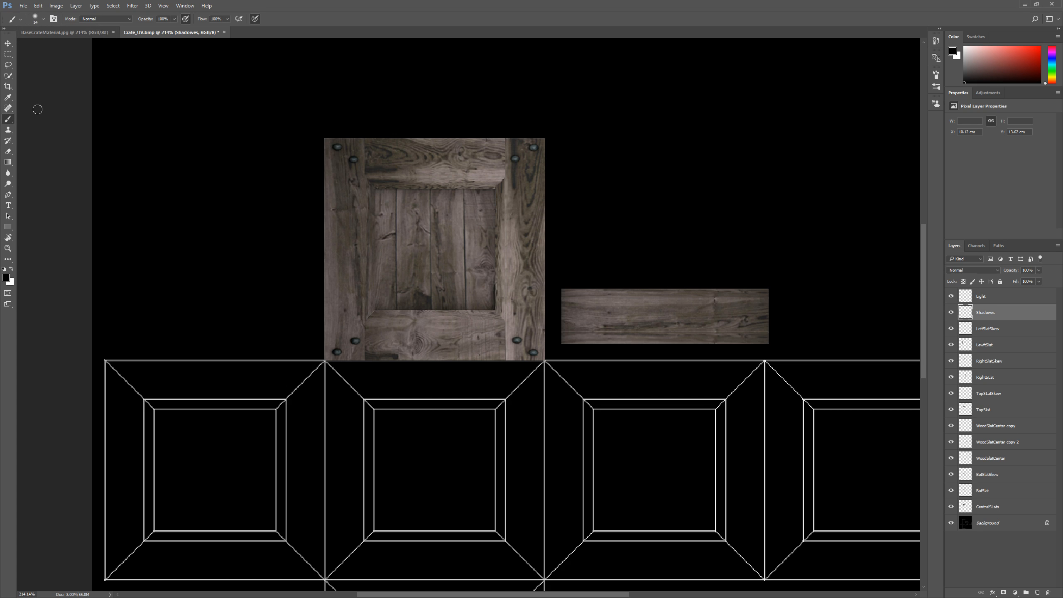
- Enable airbrush-style build-up, lower the brush opacity to about 19%, and set the brush size to about 29 px
left_click(240, 19)
left_click_drag(162, 28, 161, 29)
left_click(81, 129)
left_click(10, 284)
left_click(43, 19)
left_click_drag(55, 45, 56, 47)
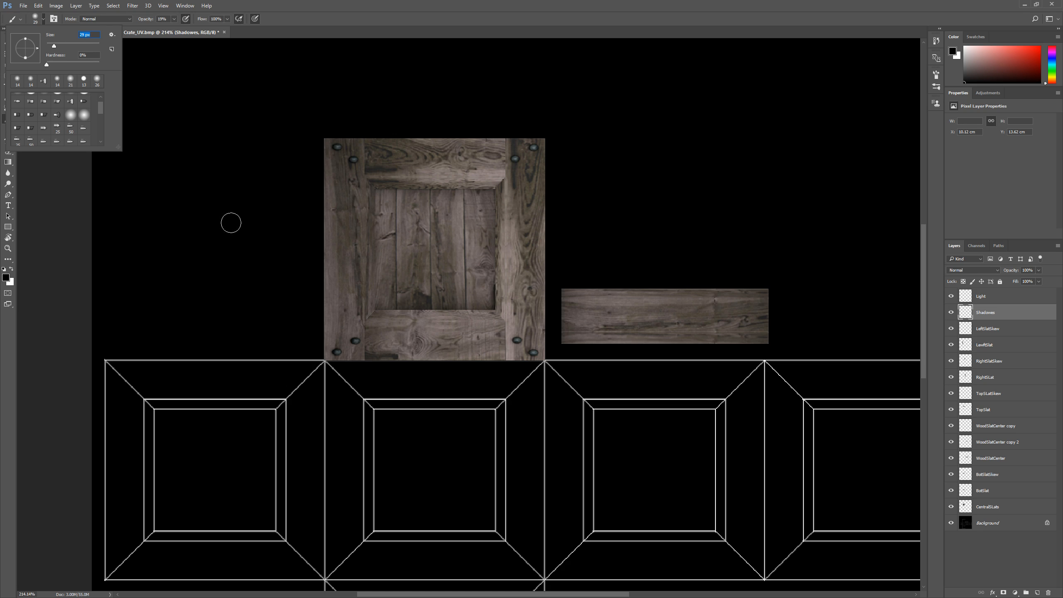
- Reduce the brush size slightly and paint soft black shadows down the left and right inner edges of the crate's frame
left_click_drag(54, 45, 51, 45)
left_click(54, 19)
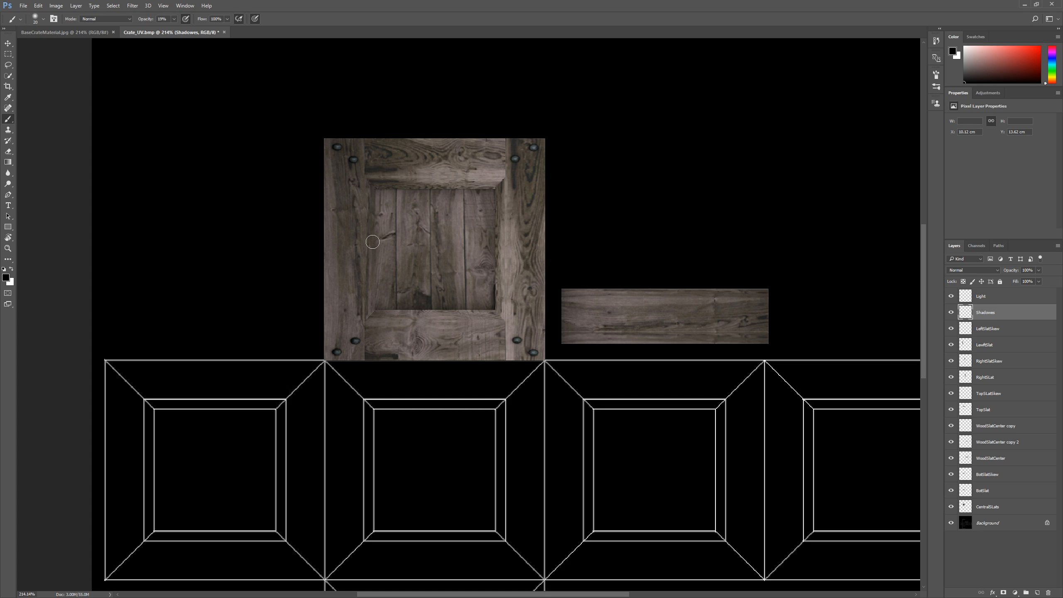
mouse_move(370, 185)
left_mouse_down()
mouse_move(371, 318)
mouse_move(374, 222)
left_mouse_up()
mouse_move(495, 205)
left_mouse_down()
mouse_move(502, 312)
mouse_move(506, 164)
left_mouse_up()
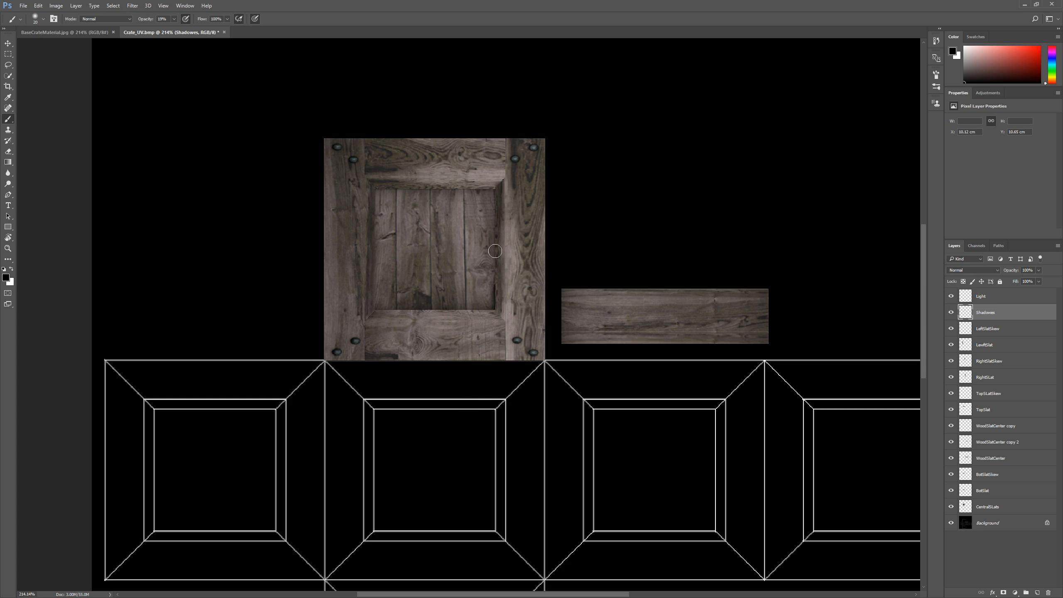
left_click_drag(503, 295, 502, 323)
- Rotate the canvas view to -90° and paint shadows along the top and bottom inner edges of the crate's frame
key("r")
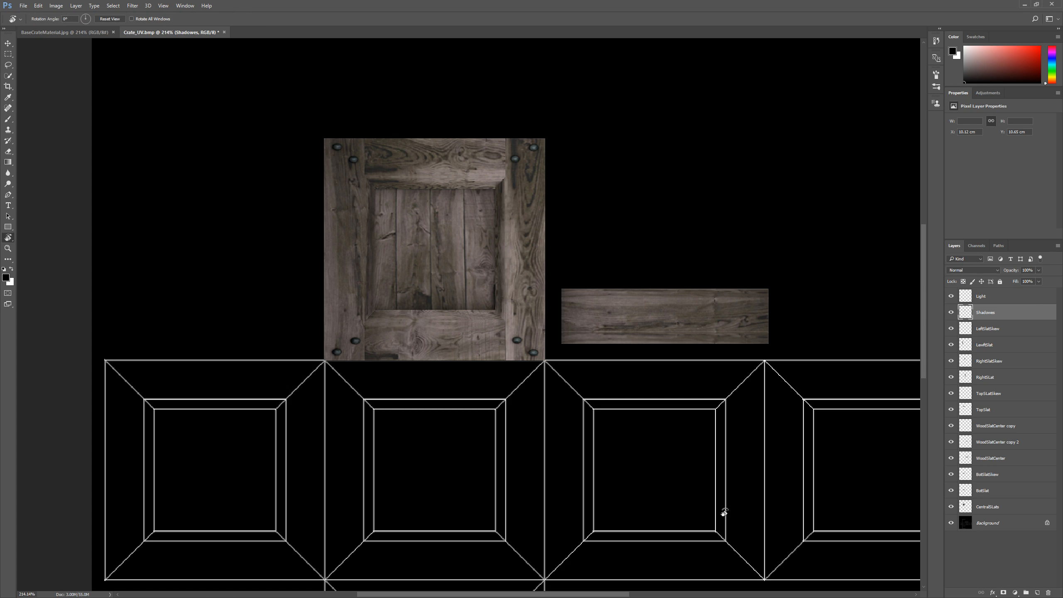
left_click_drag(629, 168, 357, 209)
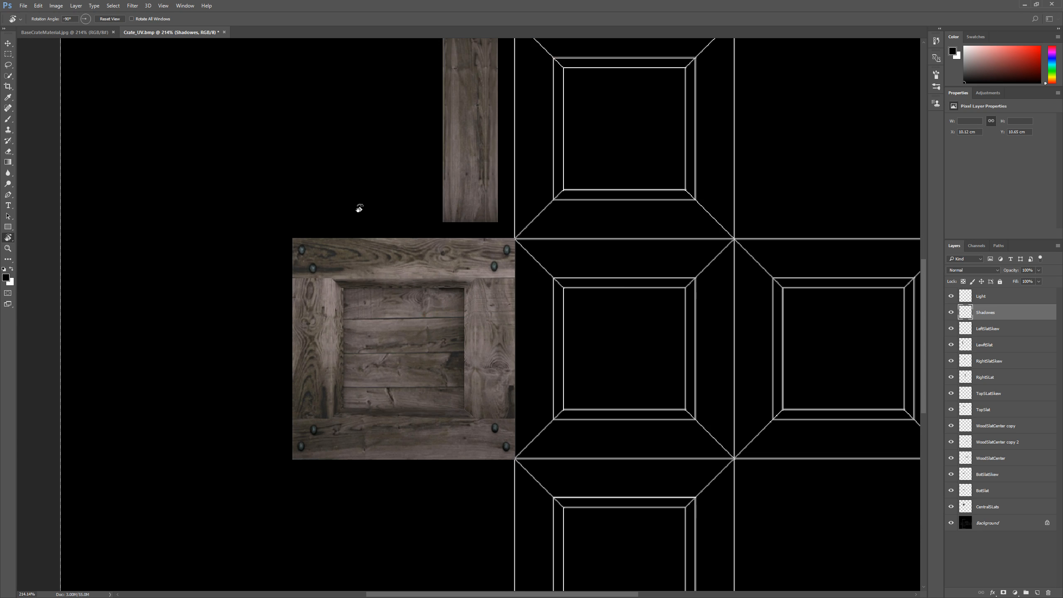
left_click(8, 119)
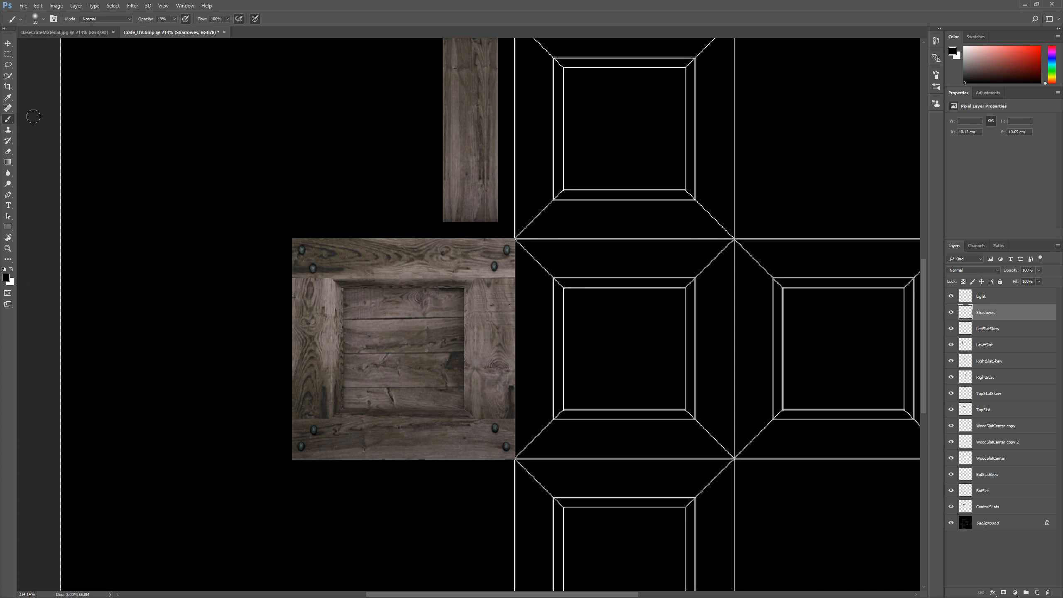
left_click_drag(469, 290, 469, 410)
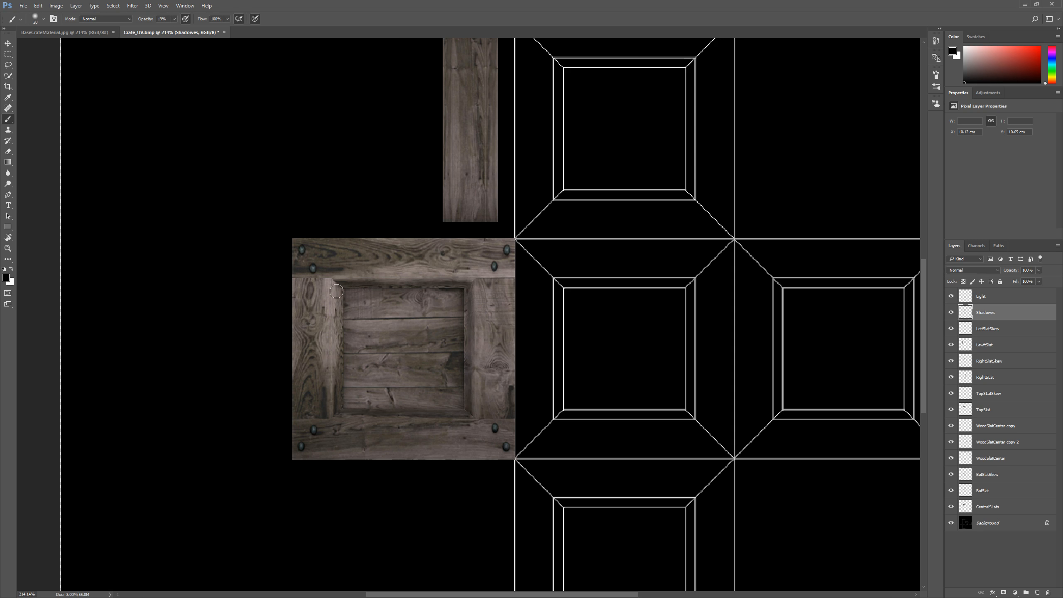
mouse_move(339, 285)
left_mouse_down()
mouse_move(338, 411)
mouse_move(338, 292)
mouse_move(336, 358)
left_mouse_up()
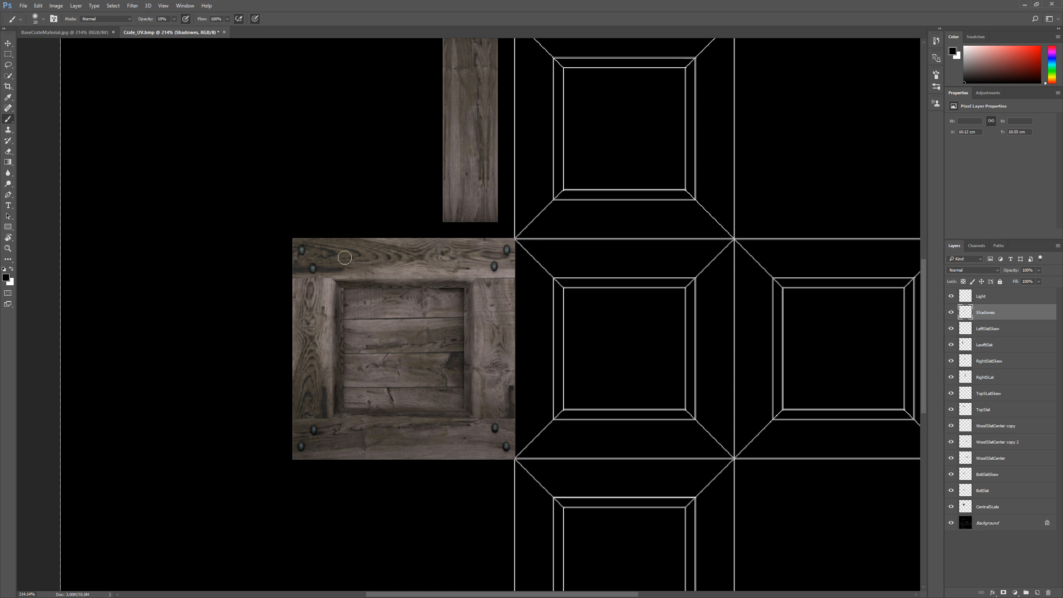
left_click_drag(344, 289, 344, 336)
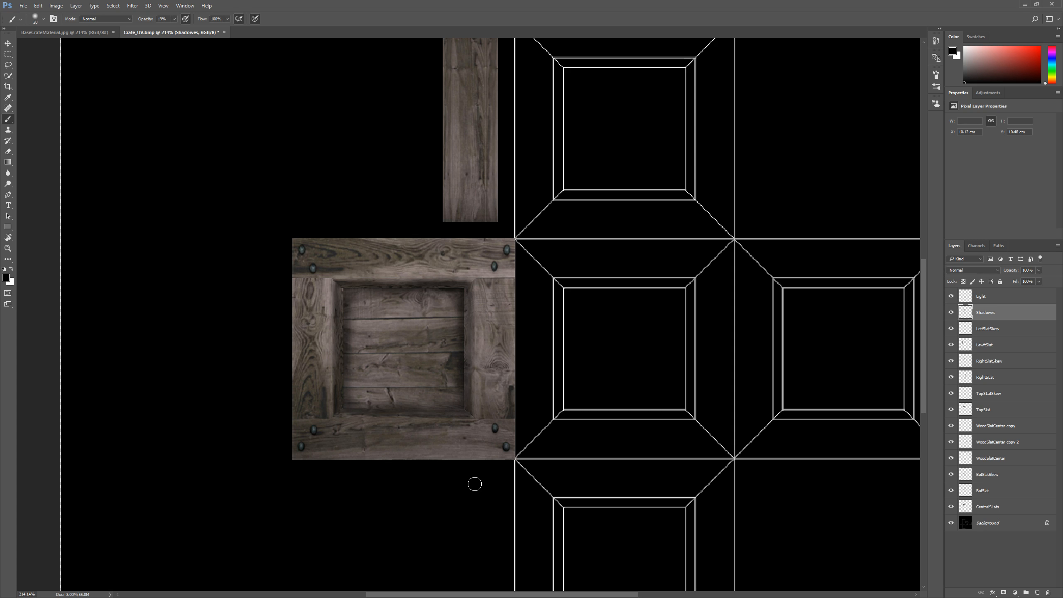
- Paint soft shadows along both long edges of the separate wooden plank
left_click_drag(923, 335, 919, 290)
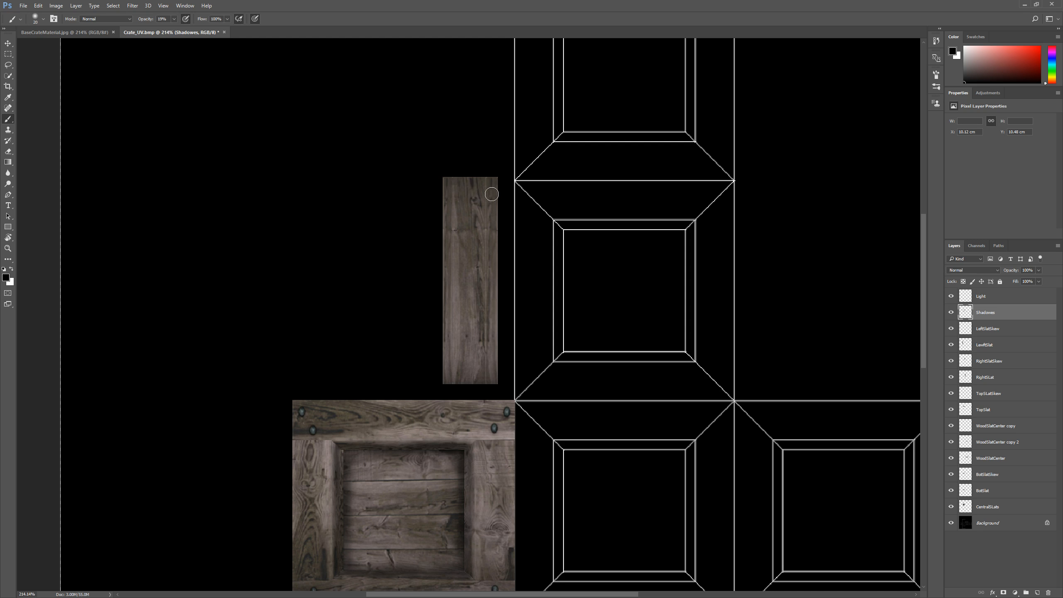
mouse_move(491, 178)
left_mouse_down()
mouse_move(495, 393)
mouse_move(490, 310)
left_mouse_up()
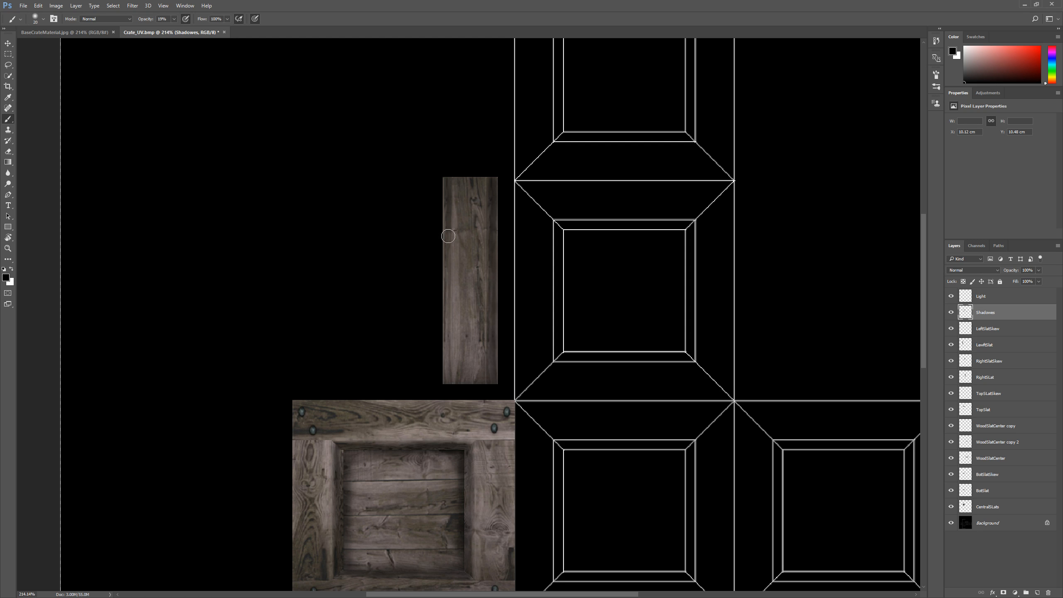
left_click_drag(448, 219, 447, 377)
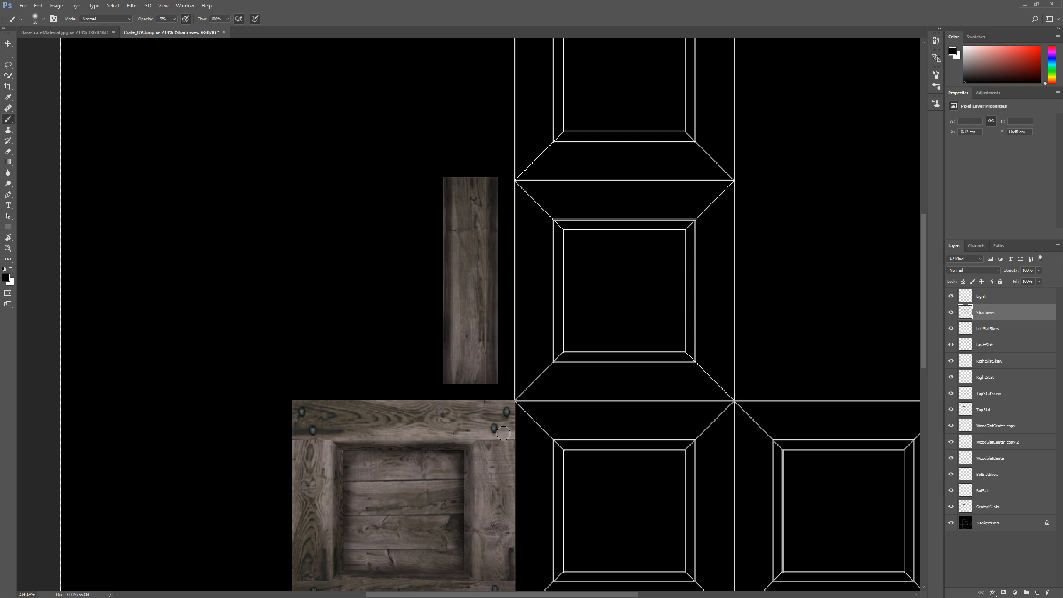
- Reset the canvas rotation and lower the Shadowes layer's opacity to 75%
scroll(509, 388, "down", 3)
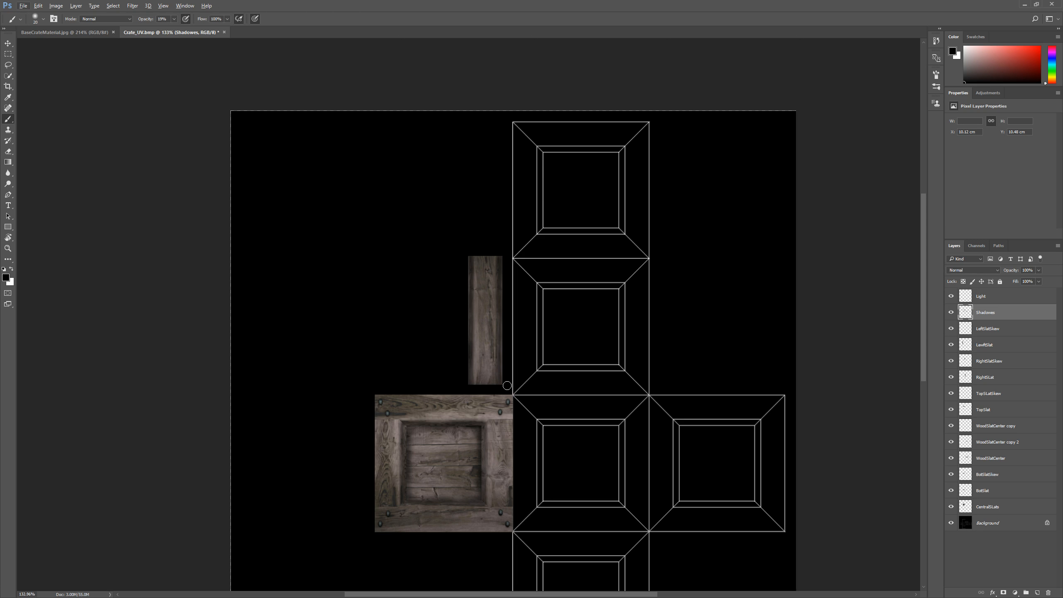
key("r")
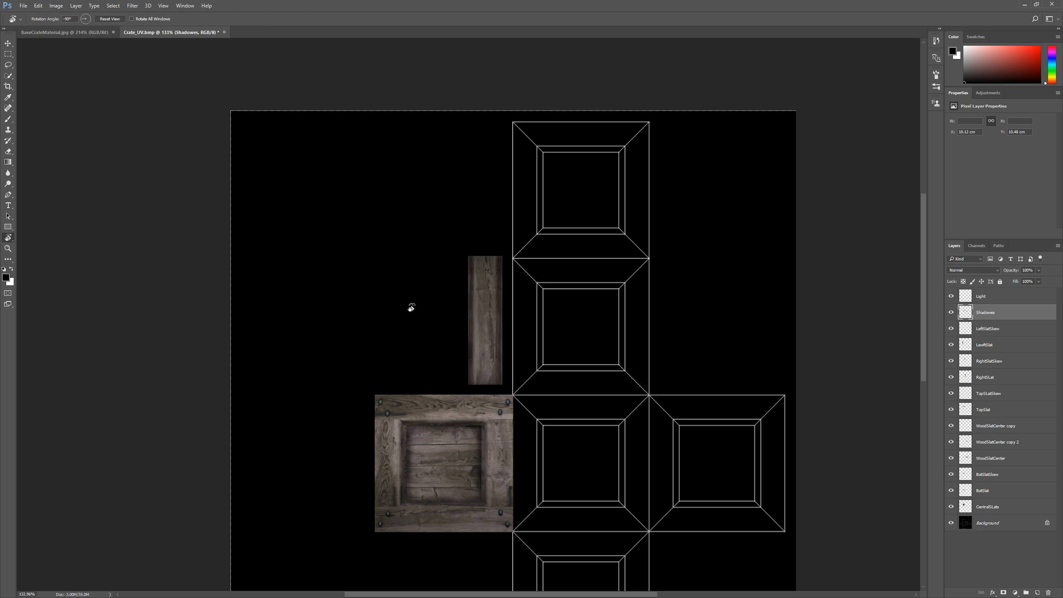
left_click(109, 19)
key("b")
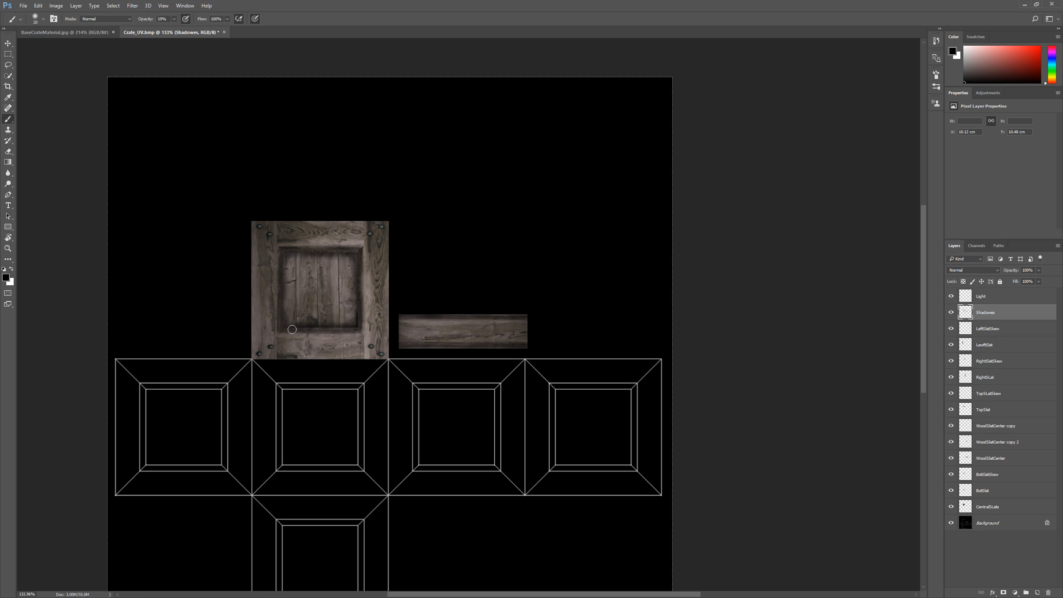
left_click(1039, 270)
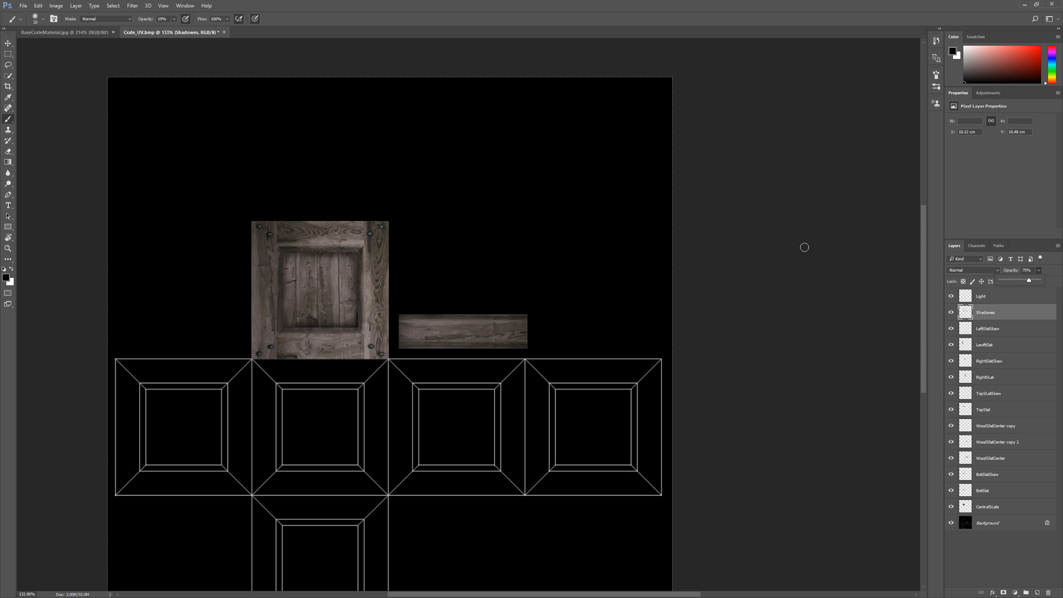
scroll(530, 314, "down", 3)
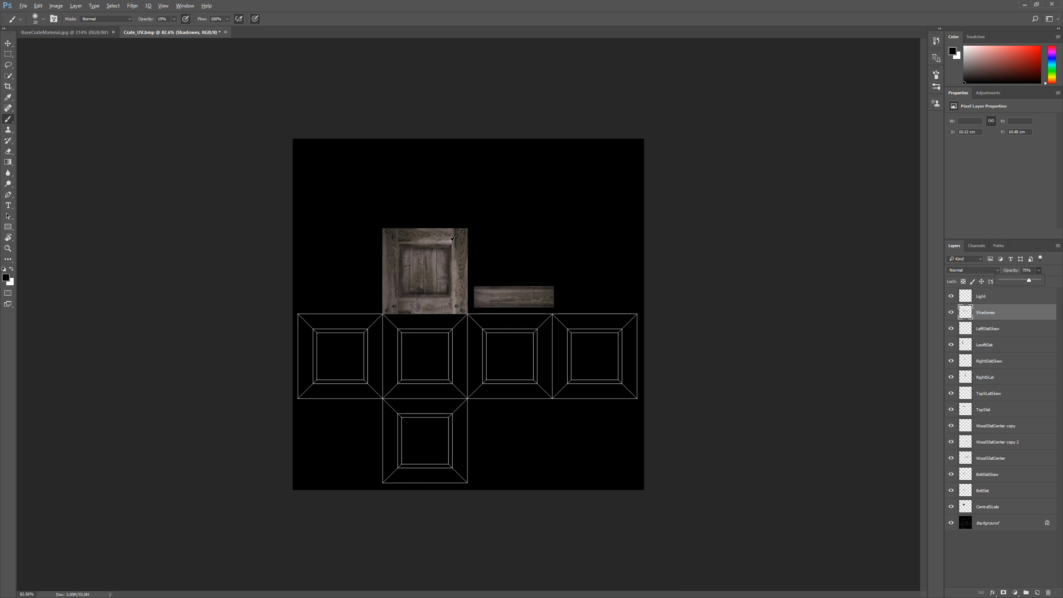
scroll(451, 240, "up", 2)
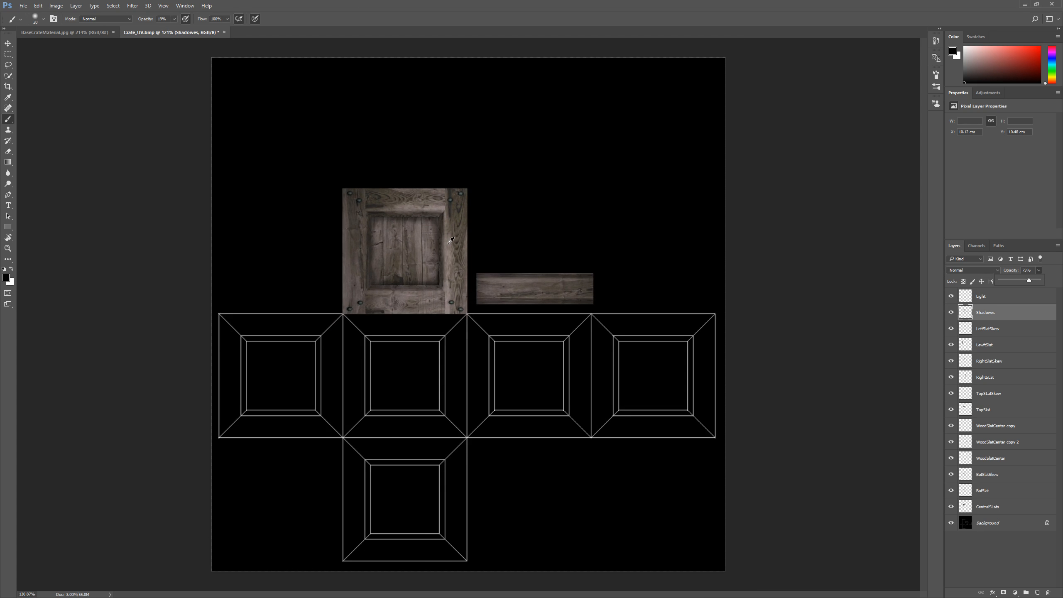
scroll(451, 240, "up", 1)
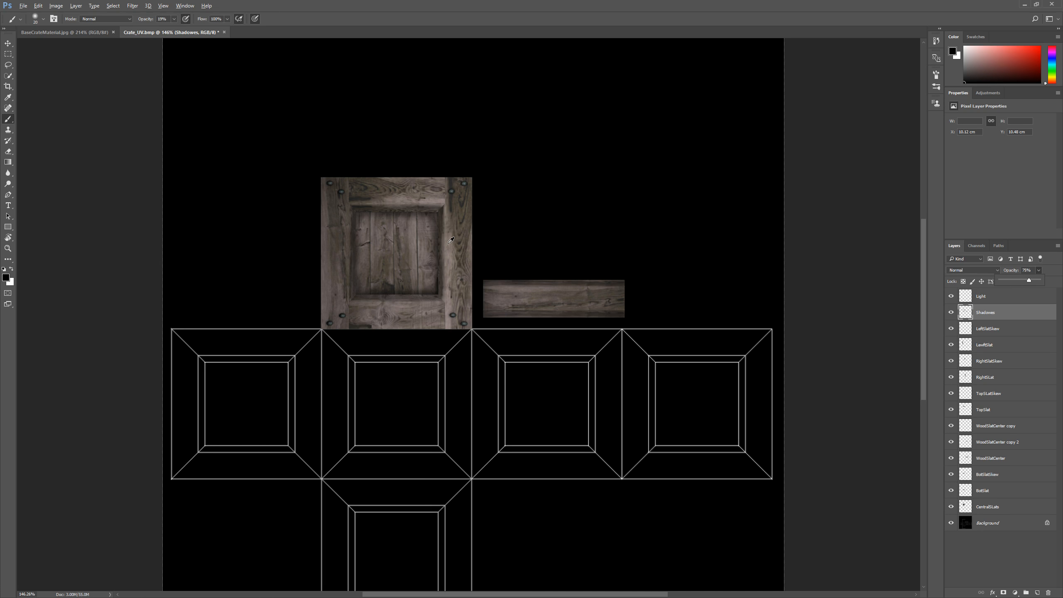
scroll(450, 239, "up", 1)
scroll(448, 243, "up", 1)
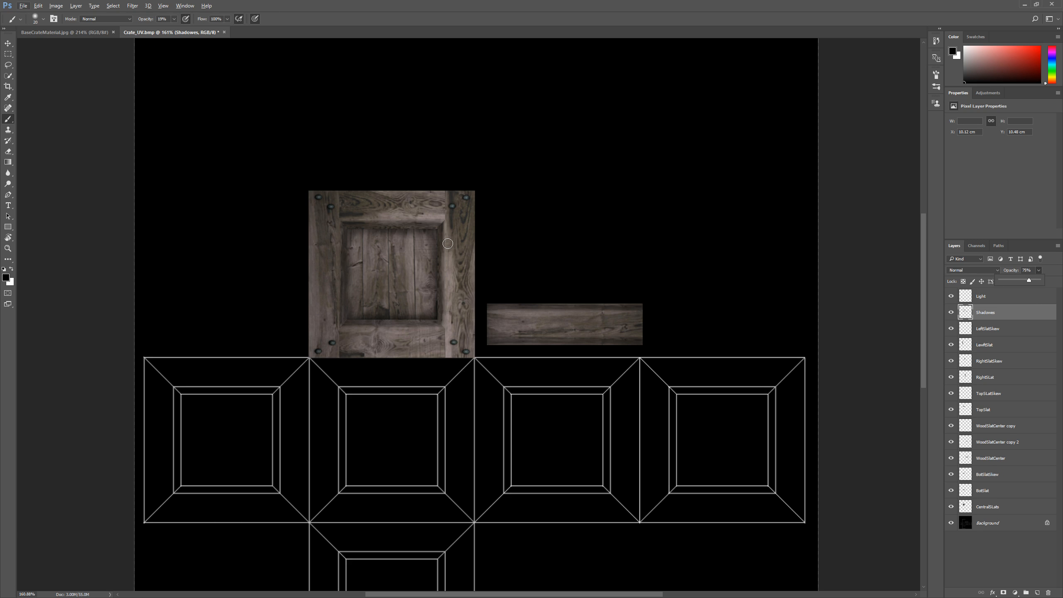
- Select the Light layer, make white the foreground colour, and set the brush size to 15 px
left_click(989, 301)
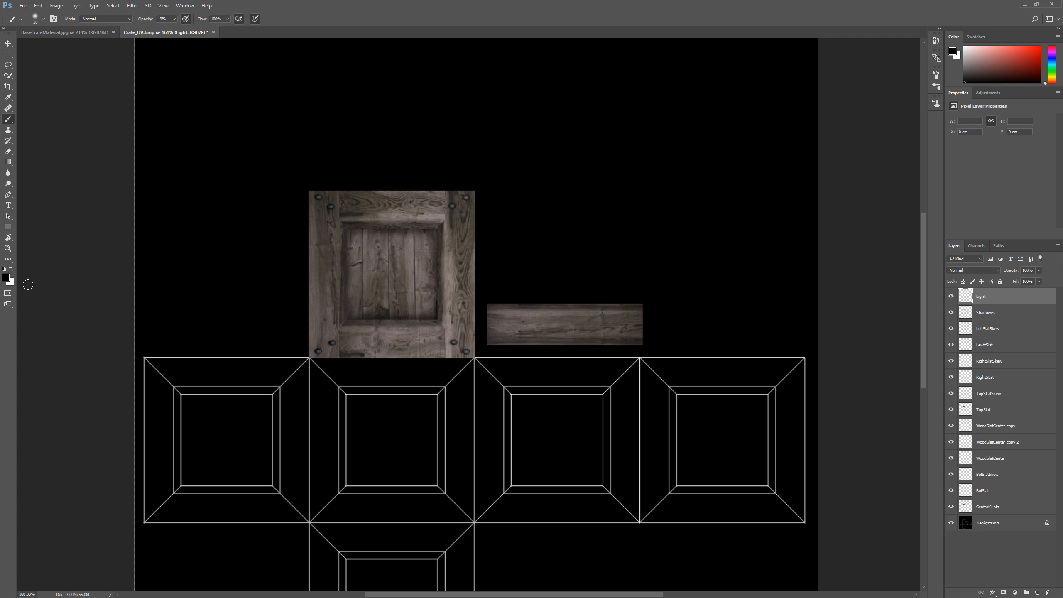
key("x")
left_click(43, 19)
left_click_drag(52, 46, 50, 47)
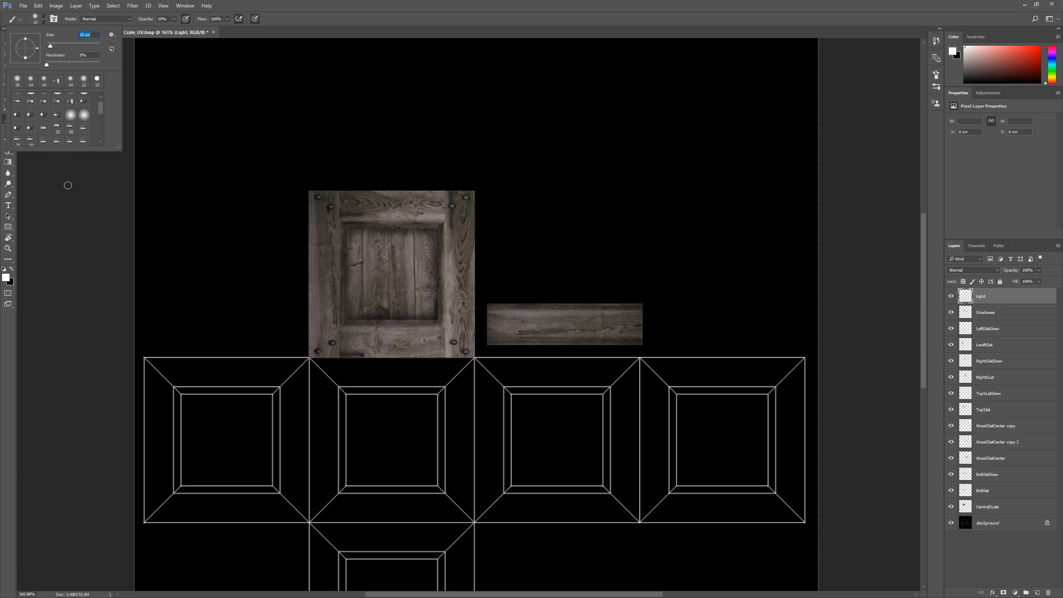
left_click(79, 200)
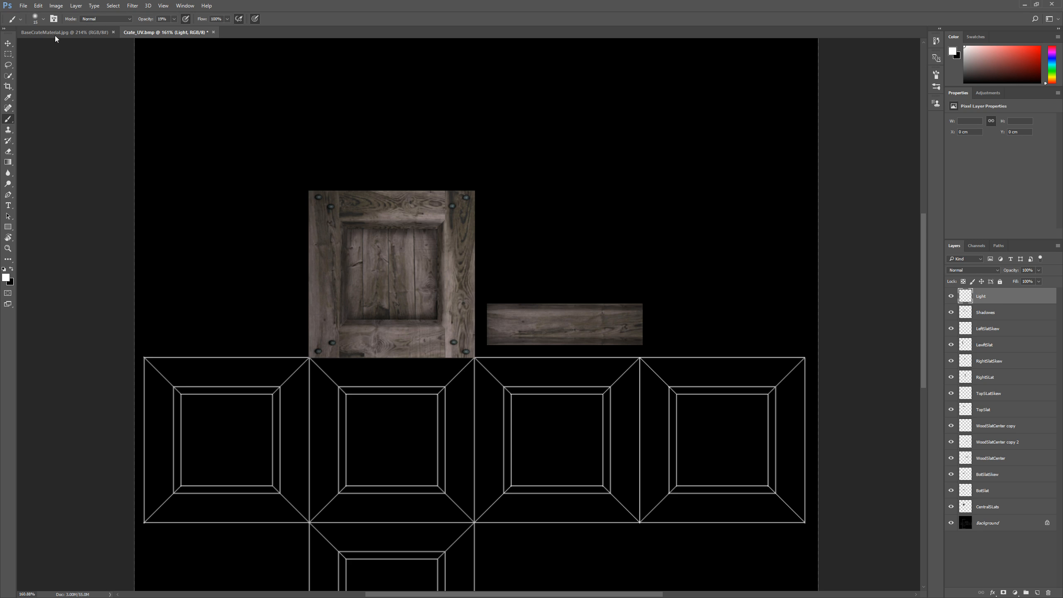
left_click(43, 18)
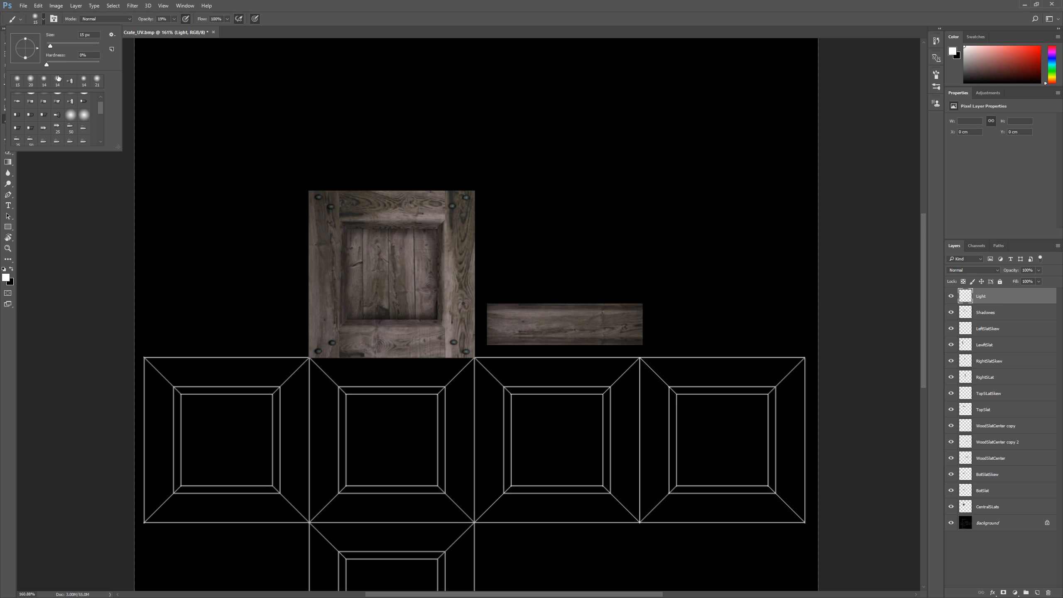
left_click(116, 232)
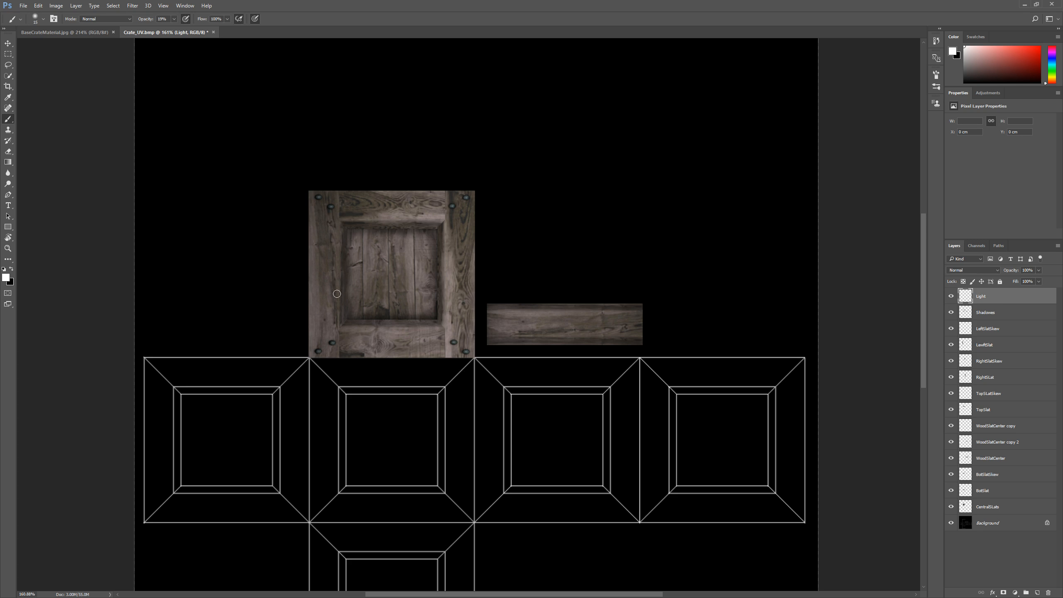
- Paint soft white highlights down the left and right inner edges of the crate's frame, undoing the stray stroke at the upper-right corner
left_click(340, 229)
left_click_drag(340, 229, 339, 322)
left_click_drag(442, 225, 446, 290)
left_click_drag(445, 246, 439, 338)
left_click_drag(447, 296, 447, 327)
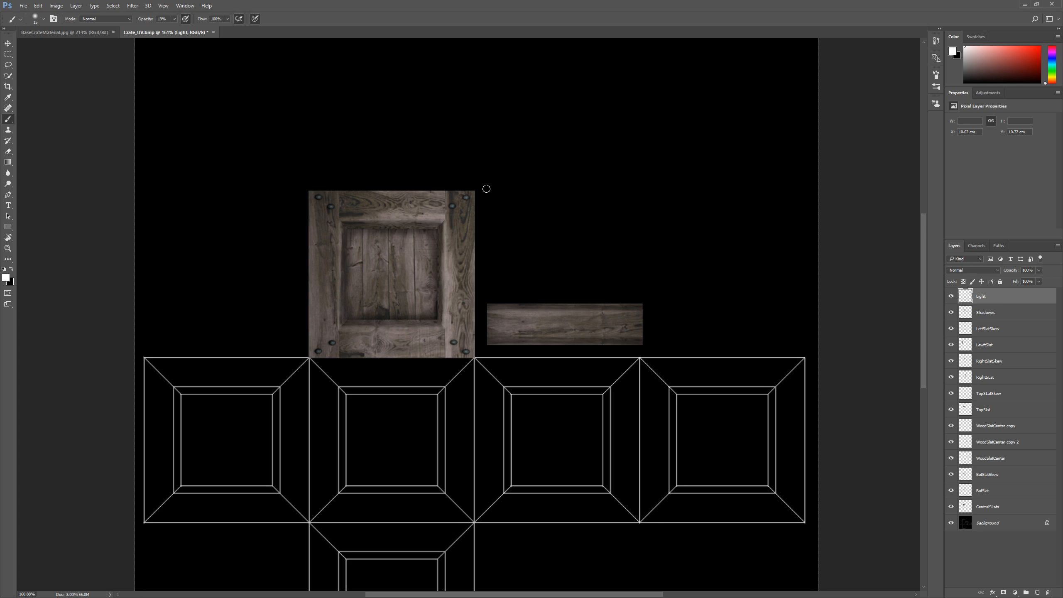
left_click_drag(446, 223, 489, 174)
key("ctrl+z")
left_click_drag(443, 217, 443, 222)
- Rotate the canvas view to -90° and paint highlights along the top and bottom inner edges of the crate's frame
key("r")
mouse_move(557, 139)
left_mouse_down()
mouse_move(460, 135)
mouse_move(382, 173)
mouse_move(343, 195)
mouse_move(321, 260)
left_mouse_up()
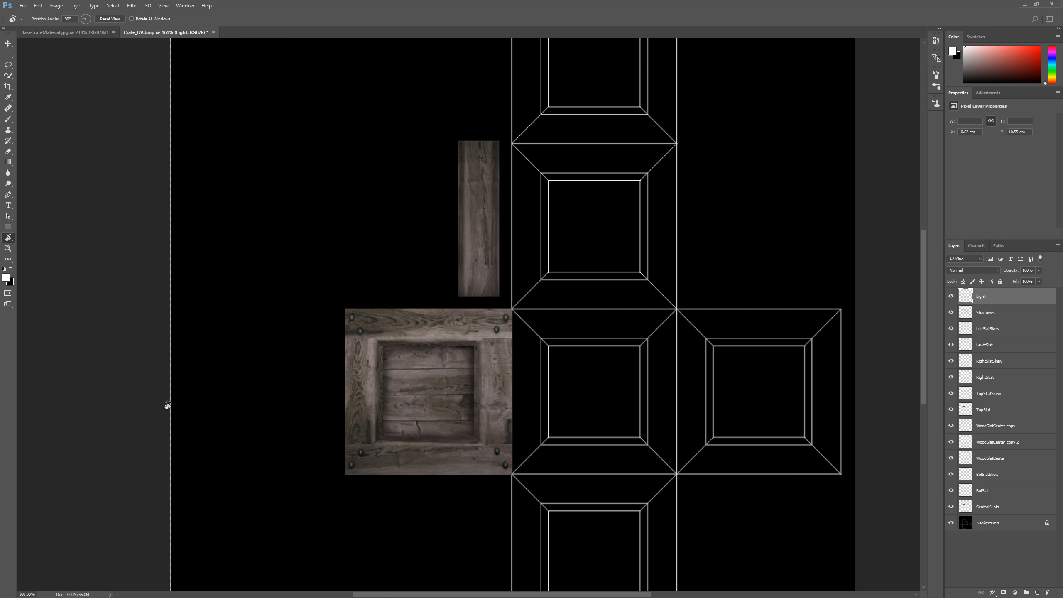
left_click(15, 120)
left_click_drag(374, 341, 375, 436)
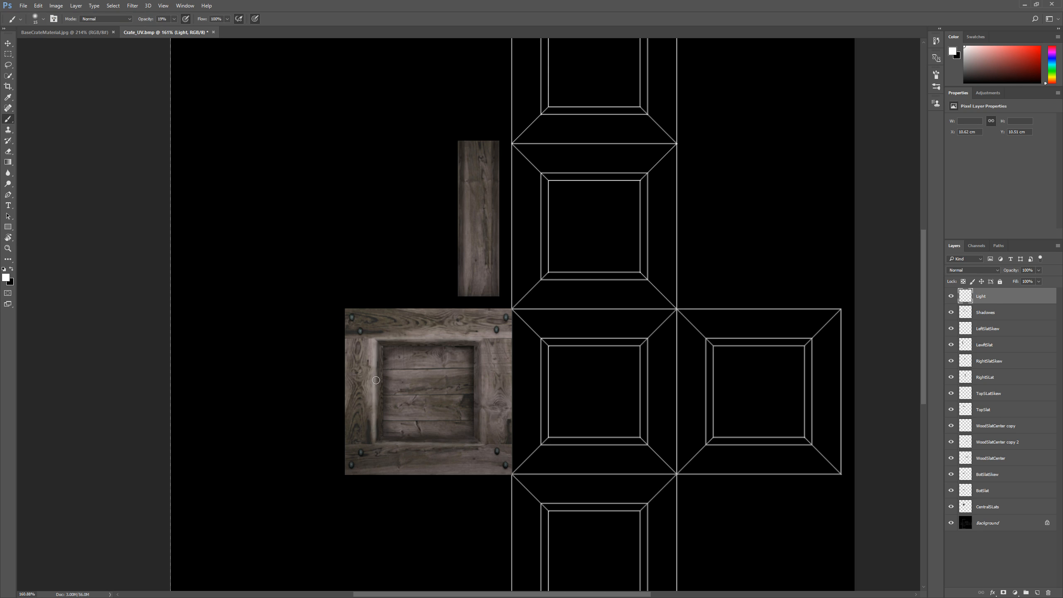
left_click_drag(482, 347, 484, 444)
- Paint white highlights along both long sides of the separate wooden plank
left_click_drag(925, 333, 924, 320)
left_click_drag(466, 186, 465, 346)
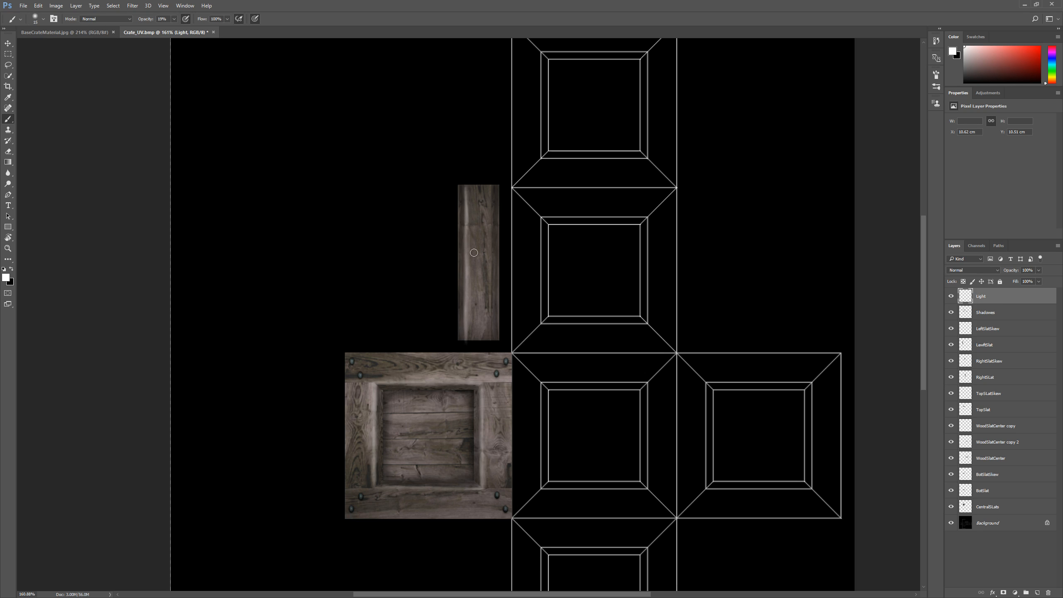
mouse_move(489, 208)
left_mouse_down()
mouse_move(490, 339)
mouse_move(499, 253)
left_mouse_up()
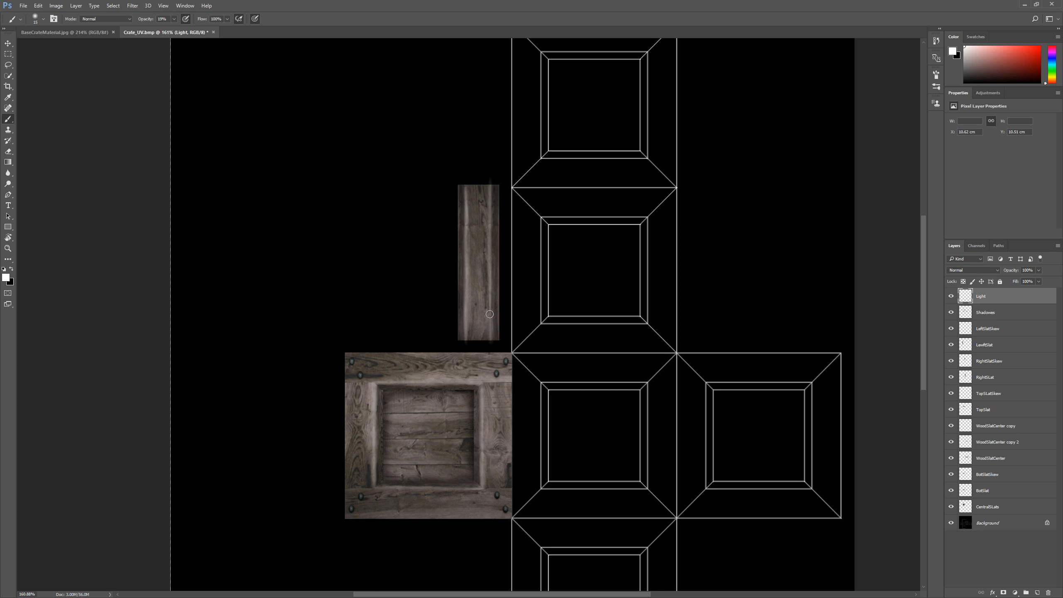
- Reset the canvas rotation and lower the Light layer's opacity to 77%
scroll(498, 289, "down", 1)
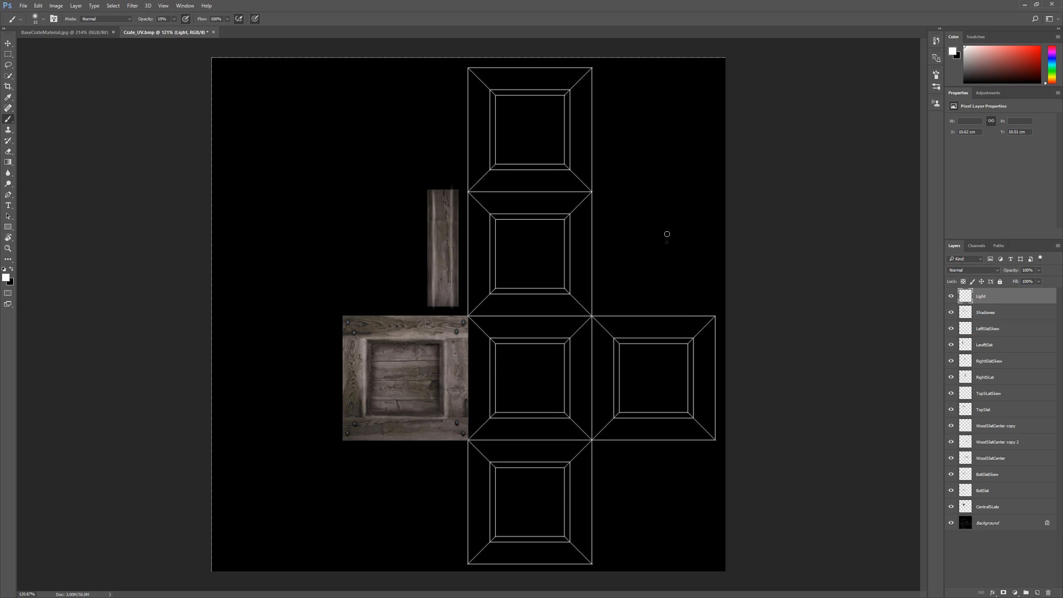
key("r")
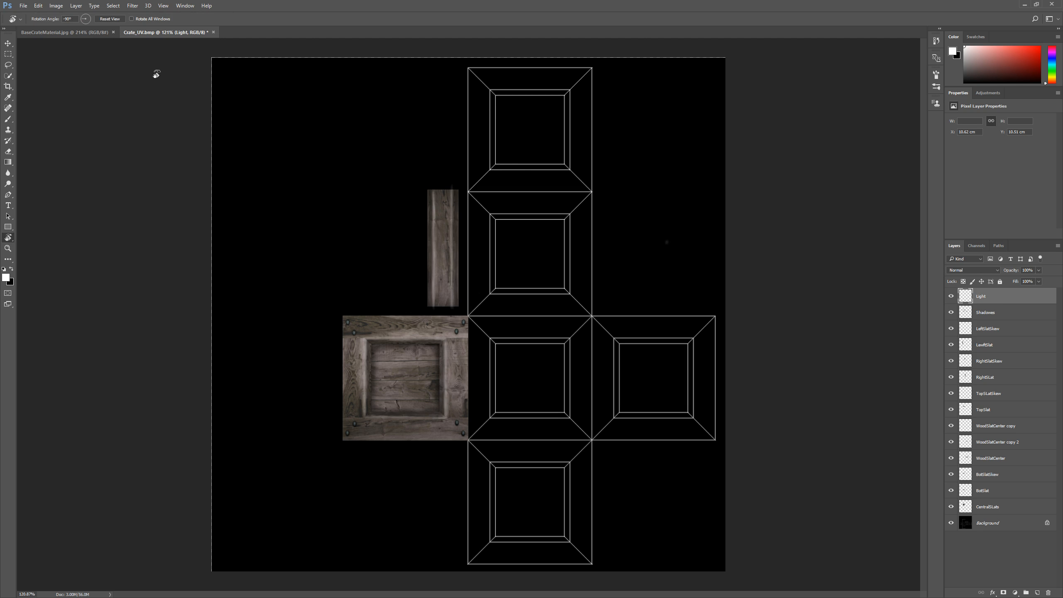
left_click_drag(154, 74, 134, 46)
left_click(115, 18)
key("b")
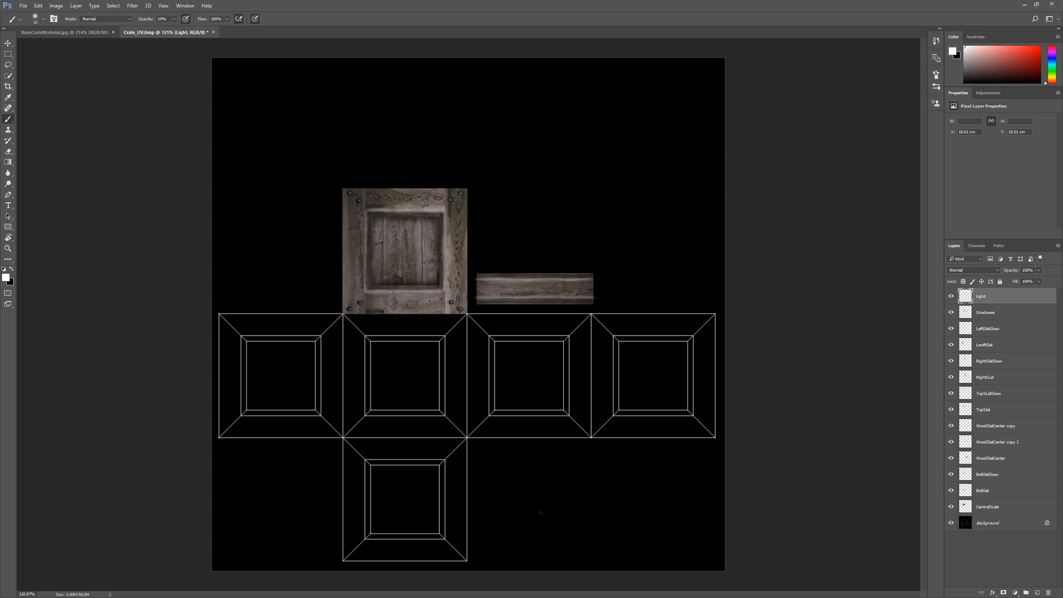
left_click(1038, 281)
left_click_drag(1029, 282, 1030, 281)
left_click(1047, 269)
scroll(625, 296, "down", 3, "alt")
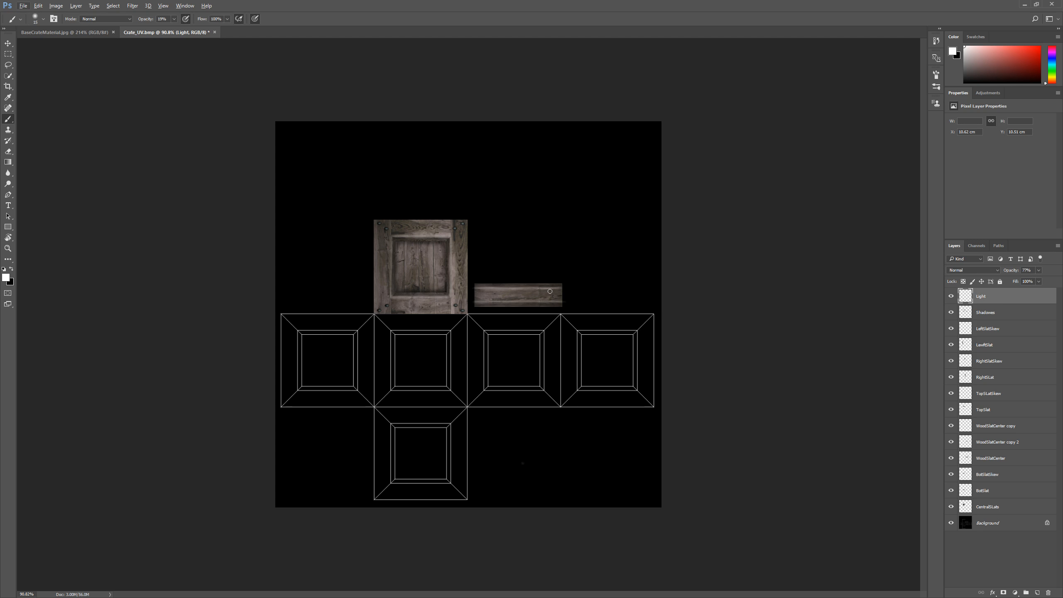
scroll(441, 282, "up", 2, "alt")
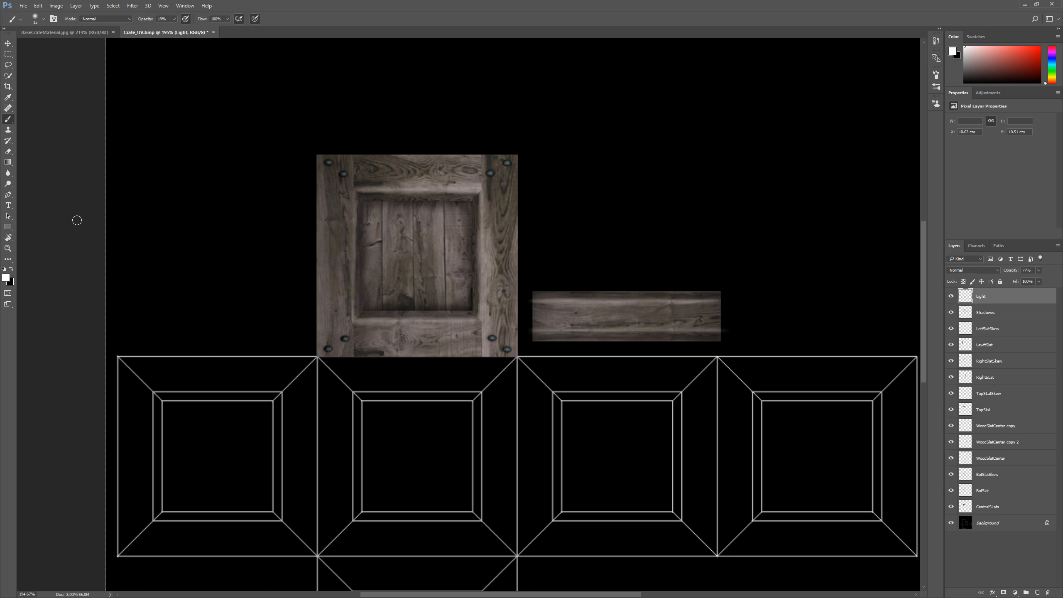
- Switch to the Clone Stamp tool and add a new layer named CloneStamp directly above the LeftSlatSkew layer
left_click(8, 130)
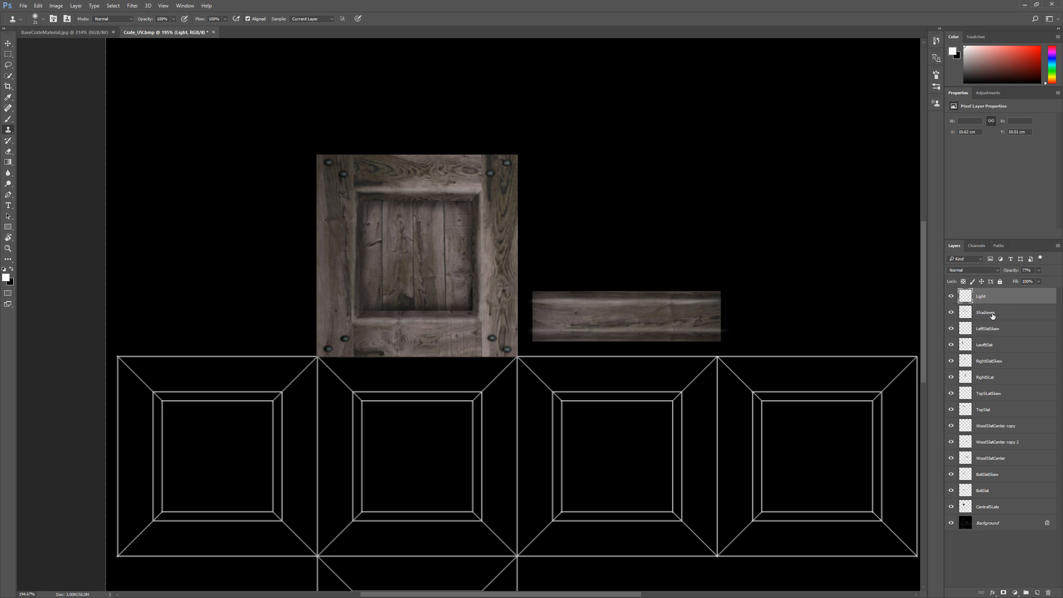
left_click(993, 331)
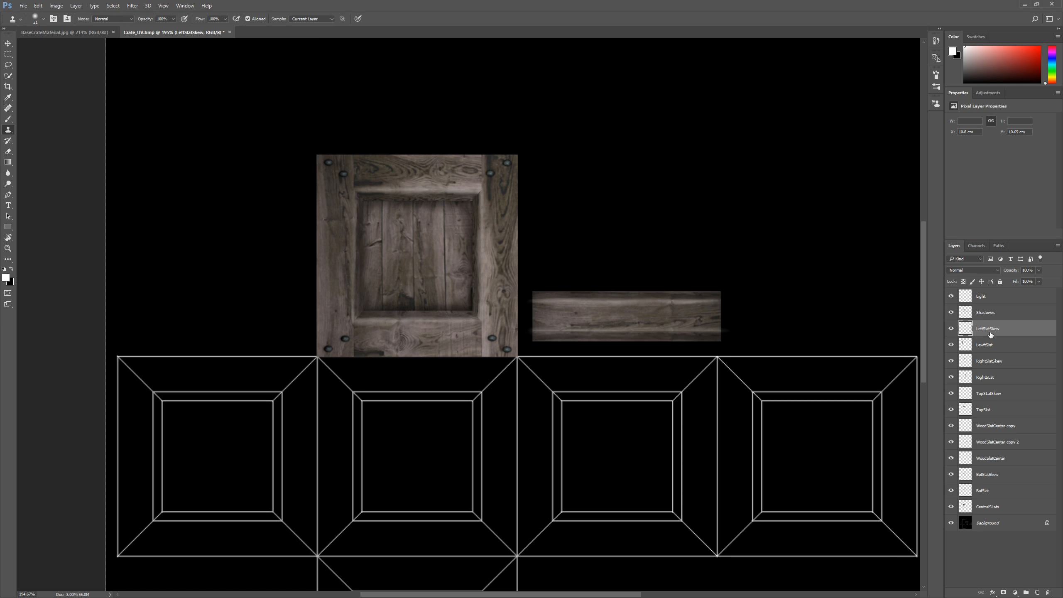
left_click(1038, 593)
double_click(984, 329)
type("CloneStamp")
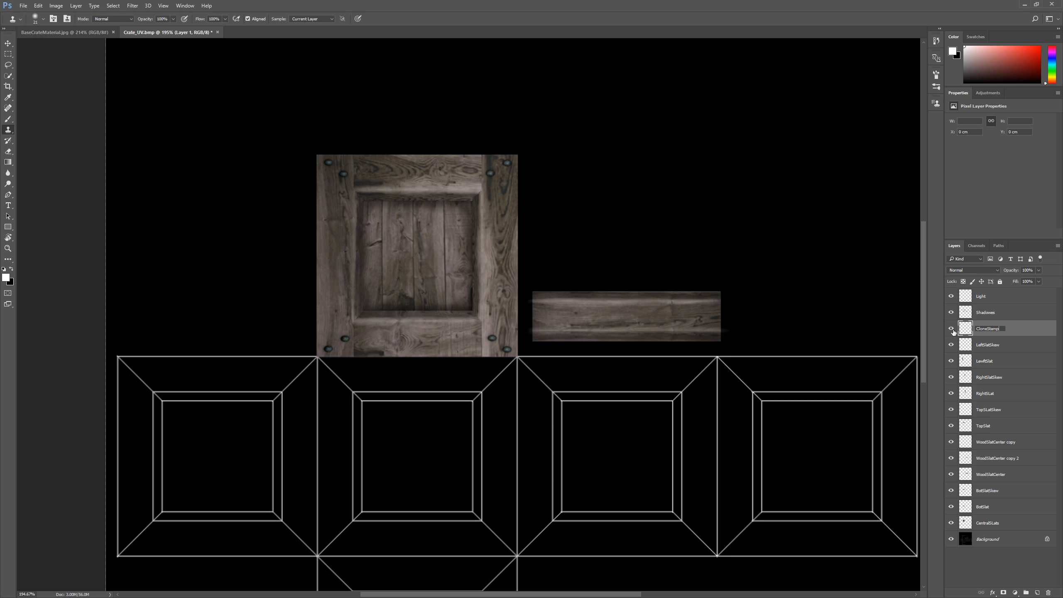
key("Return")
left_click(503, 204)
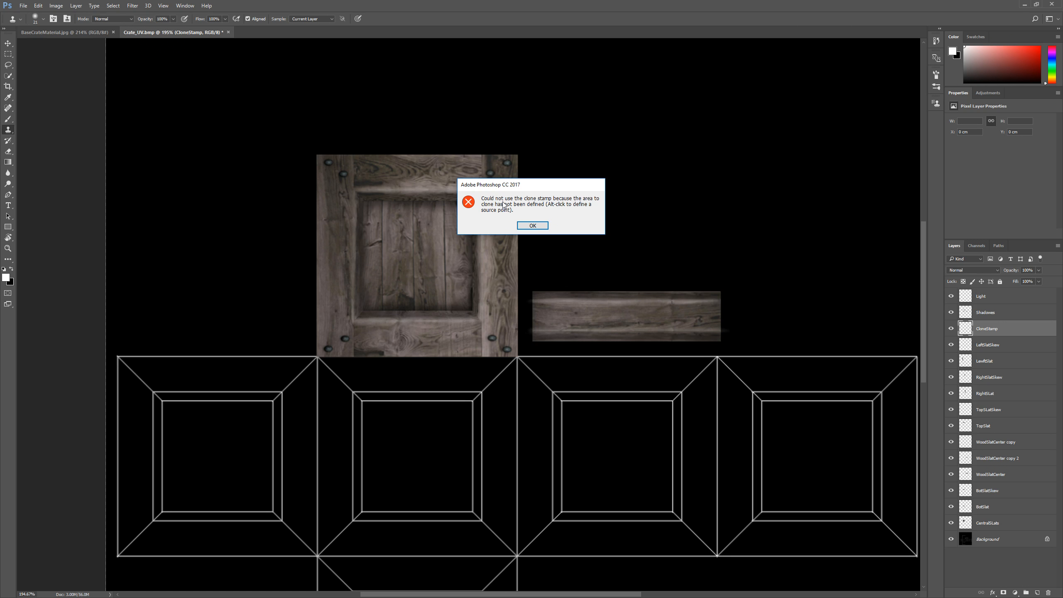
left_click(539, 227)
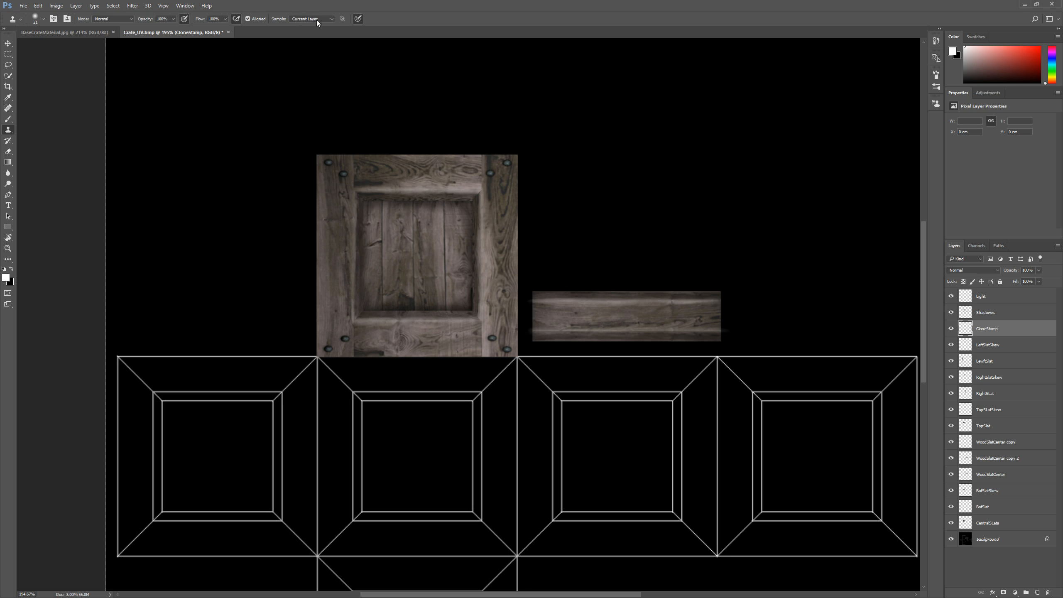
left_click(330, 20)
left_click(314, 36)
left_click(330, 20)
left_click(318, 31)
left_click(325, 20)
left_click(952, 397)
left_click(951, 397)
left_click(984, 400)
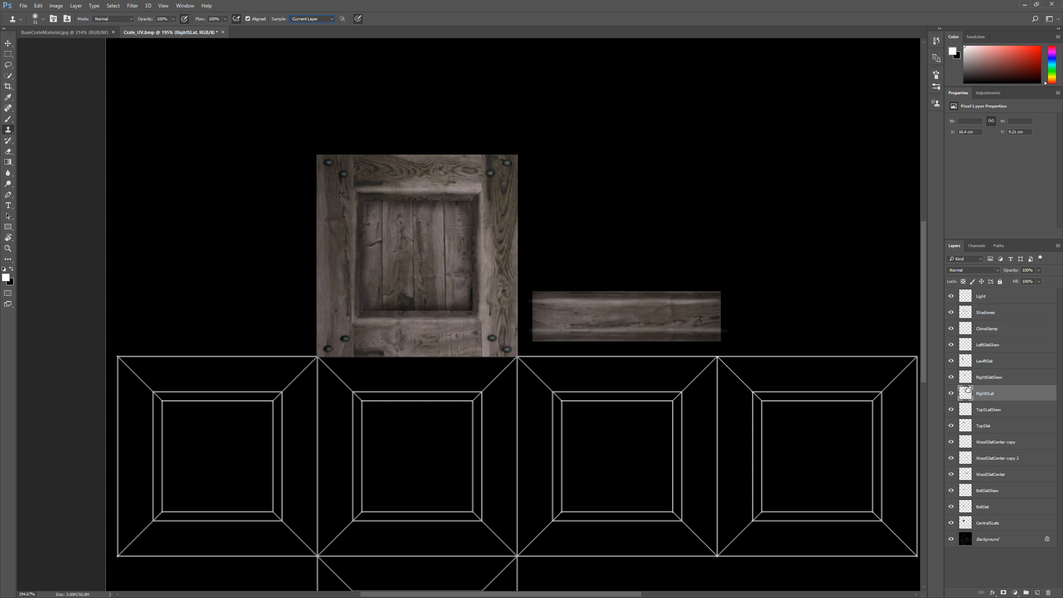
left_click(990, 333)
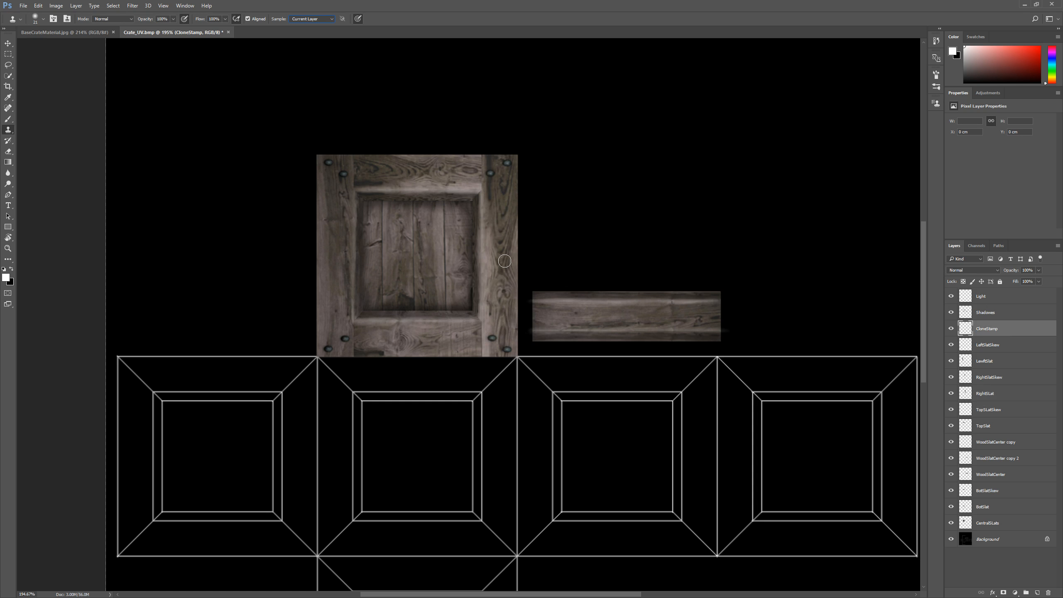
- Set the Clone Stamp to sample from All Layers while the CloneStamp layer is active
left_click(312, 18)
left_click(316, 35)
left_click(528, 270)
left_click(532, 226)
- Try to clone wood grain over the outer bolt at the crate's lower-right corner and undo the strokes
scroll(523, 247, "up", 6)
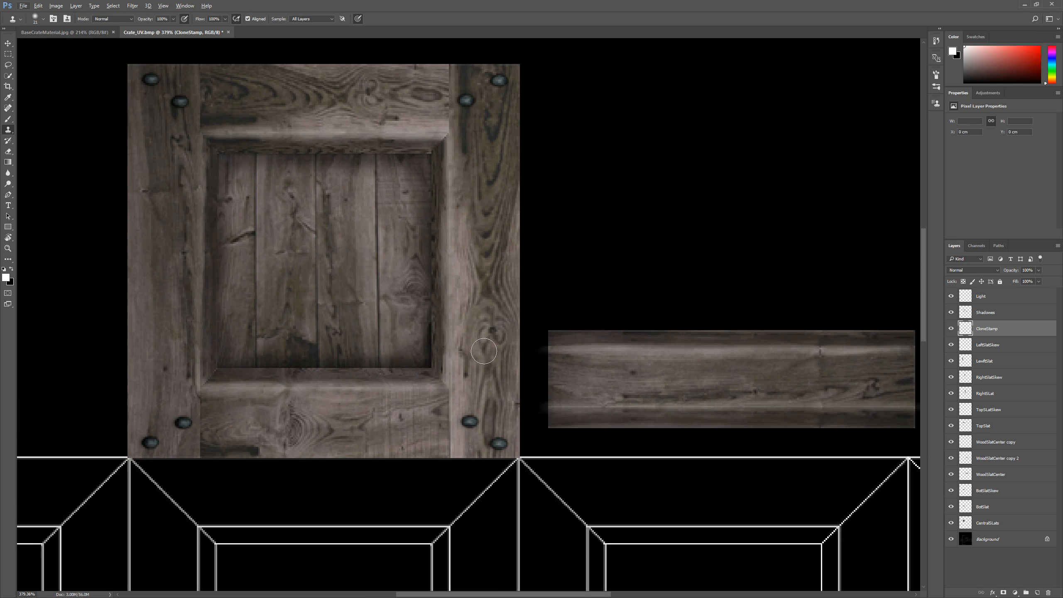
left_click(491, 373, "alt")
mouse_move(500, 439)
left_mouse_down()
mouse_move(494, 446)
mouse_move(516, 375)
left_mouse_up()
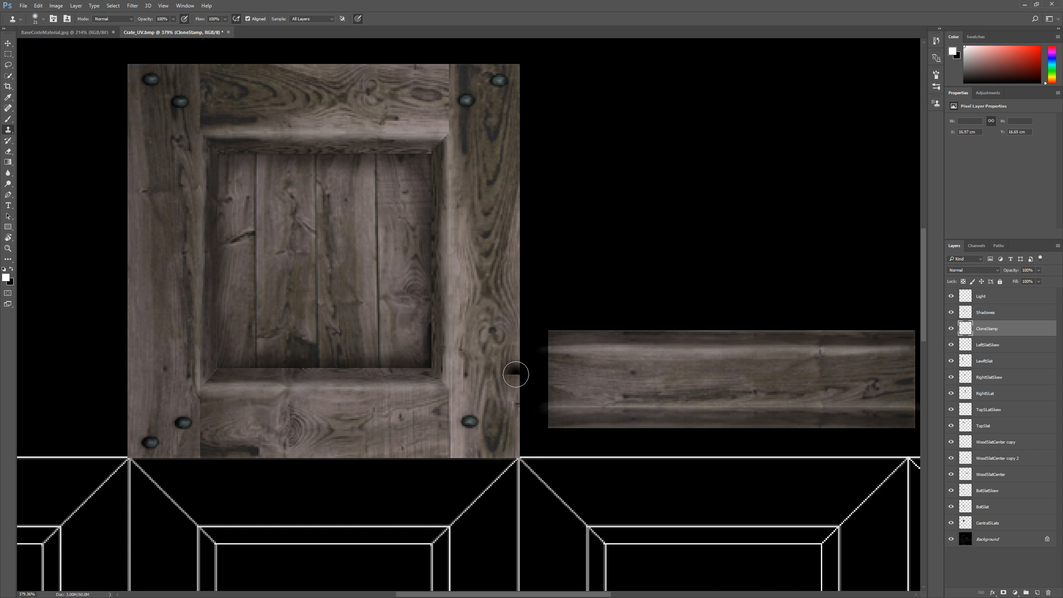
scroll(516, 375, "down", 4)
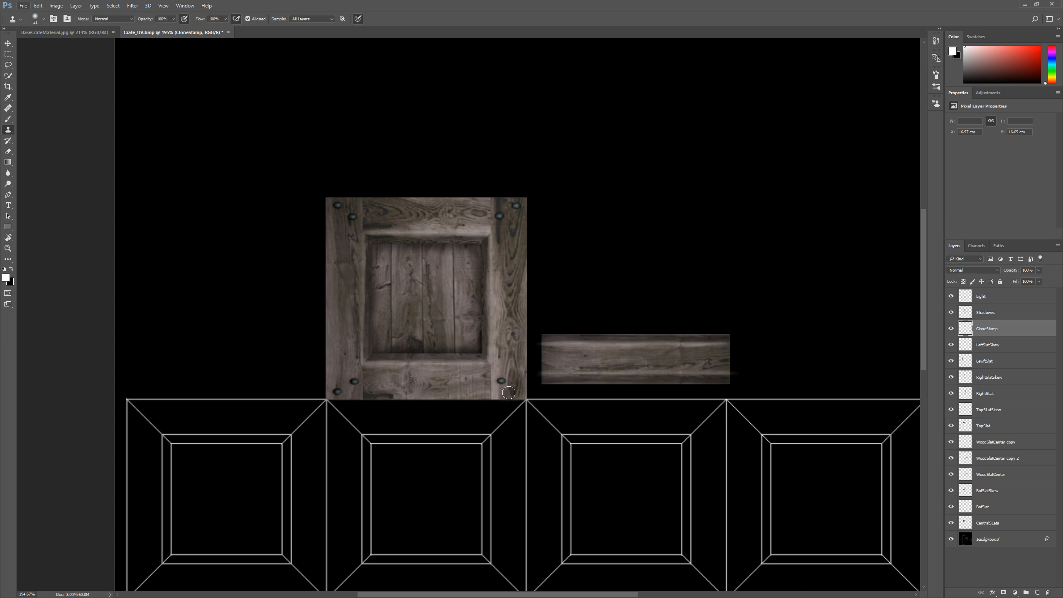
scroll(499, 343, "up", 3)
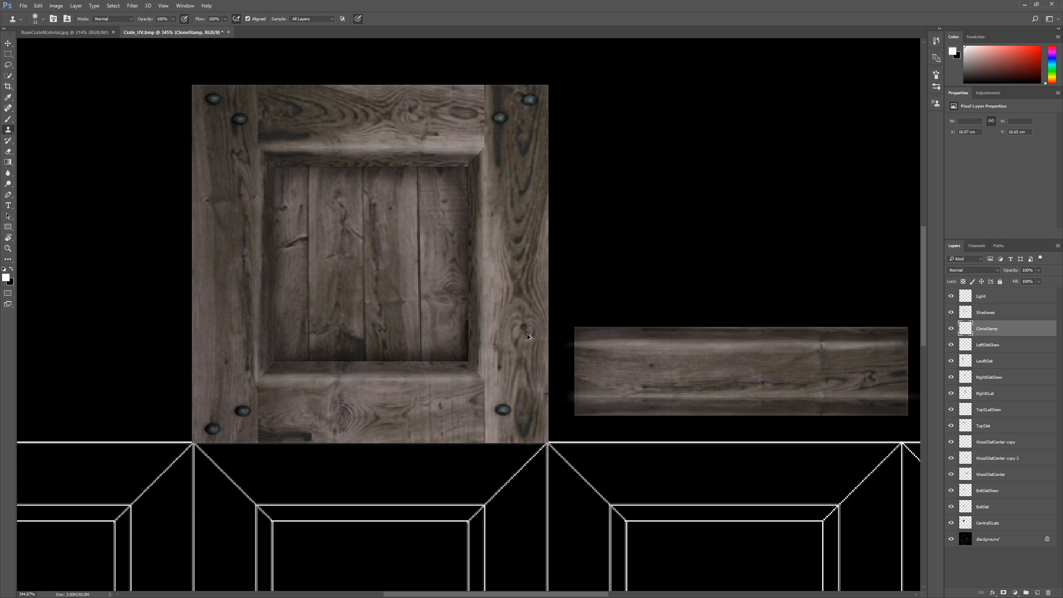
key("ctrl+alt+z")
key("ctrl+alt+z")
key("ctrl+alt+z")
key("ctrl+alt+z")
key("ctrl+alt+z")
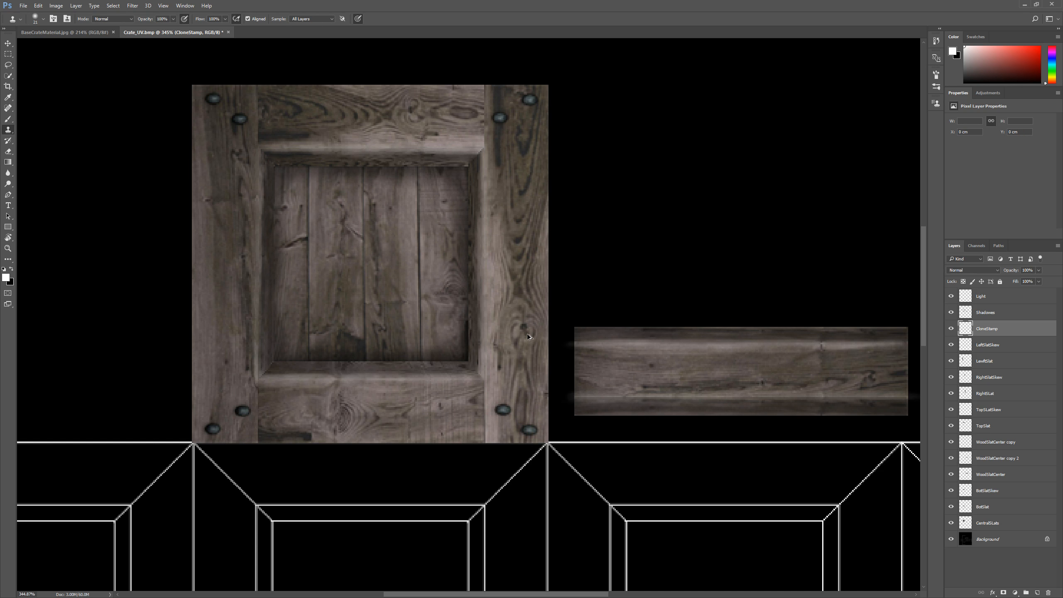
- Clone nearby wood grain over both bolts at the crate's lower-right corner
left_click(532, 402, "alt")
left_click(532, 424)
left_click_drag(532, 430, 532, 430)
left_click(506, 401)
mouse_move(505, 410)
left_mouse_down()
mouse_move(495, 413)
mouse_move(493, 402)
mouse_move(493, 416)
left_mouse_up()
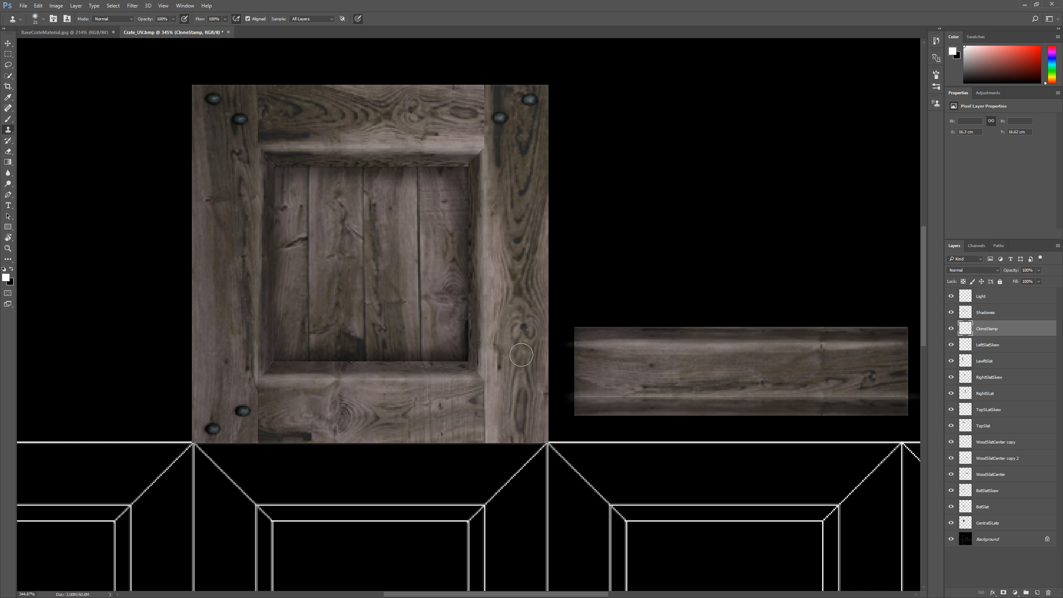
- Clone wood grain over the inner bolt at the crate's upper-right corner
left_click_drag(923, 313, 926, 288)
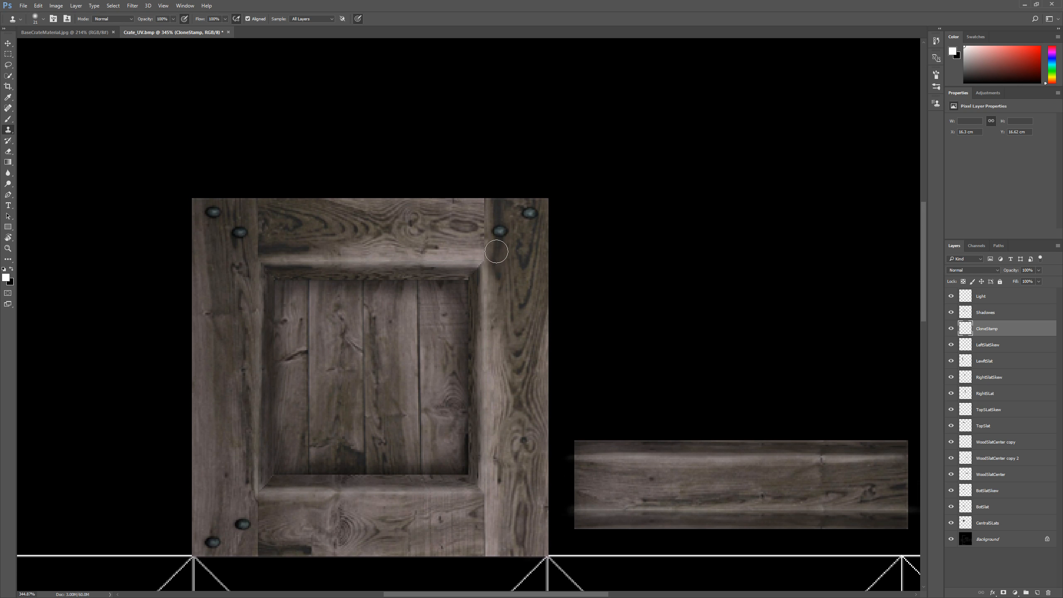
left_click(500, 238)
left_click(498, 238)
left_click(498, 231)
left_click(504, 258, "alt")
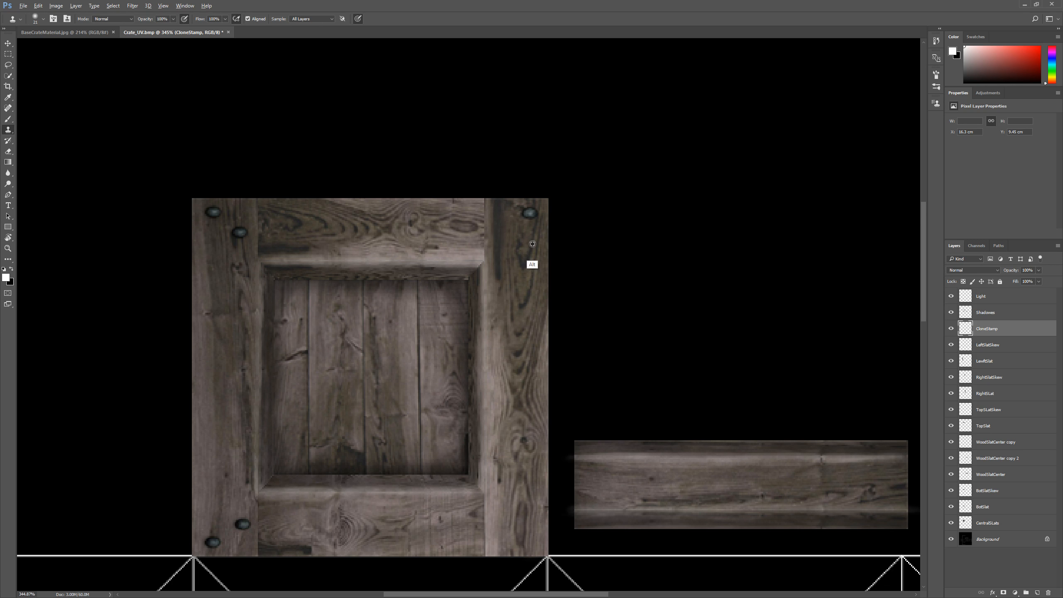
- Sample nearby wood and clone it over the outer bolt at the crate's upper-right corner
left_click(536, 209, "alt")
left_click(535, 205)
left_click(531, 216)
left_click(528, 225, "alt")
left_click(530, 215)
left_click(530, 211)
left_click_drag(532, 209, 533, 203)
- Touch up the wood grain on the upper end of the right slat with freshly sampled clone strokes
left_click(528, 250, "alt")
left_click_drag(532, 238, 533, 234)
left_click(530, 236, "alt")
left_click(536, 222, "alt")
left_click(522, 243, "alt")
left_click(520, 240)
scroll(579, 135, "down", 5)
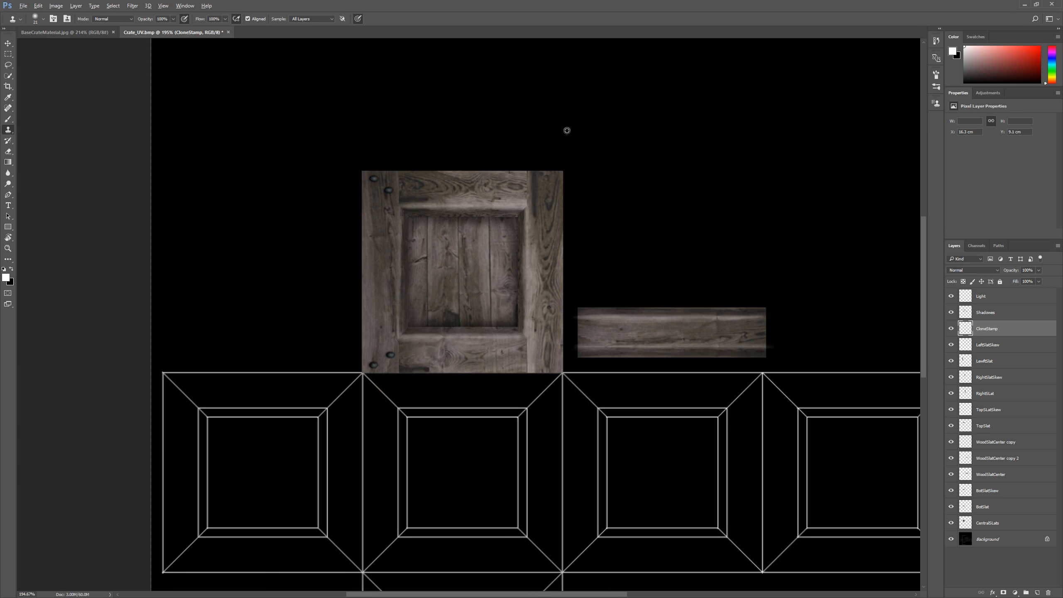
scroll(565, 129, "up", 4)
scroll(572, 305, "down", 4)
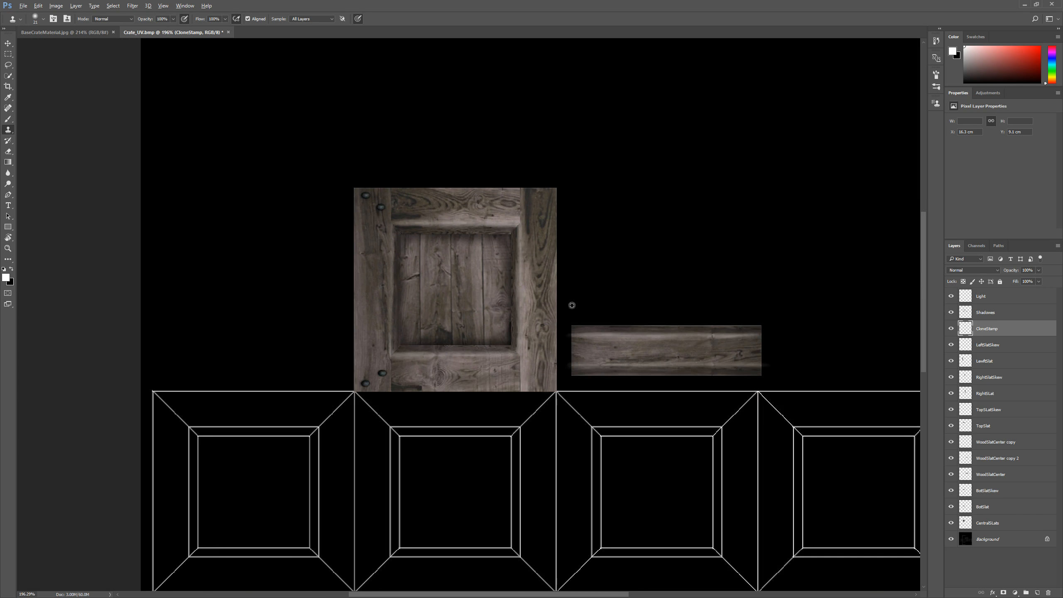
- Clone wood grain sampled just above over both bolts at the crate's lower-left corner
scroll(348, 364, "up", 8)
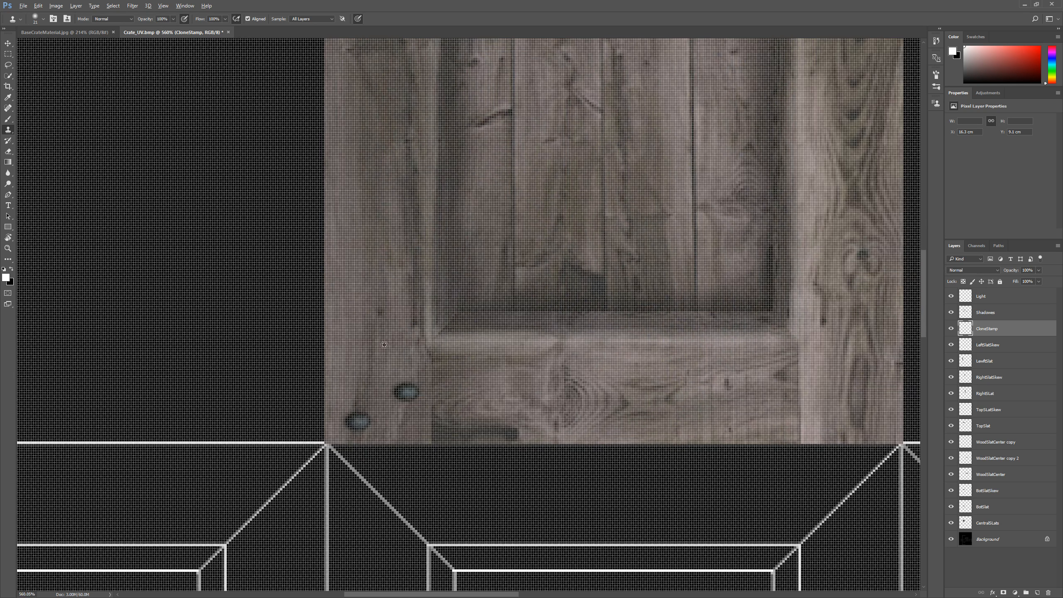
scroll(384, 344, "down", 3)
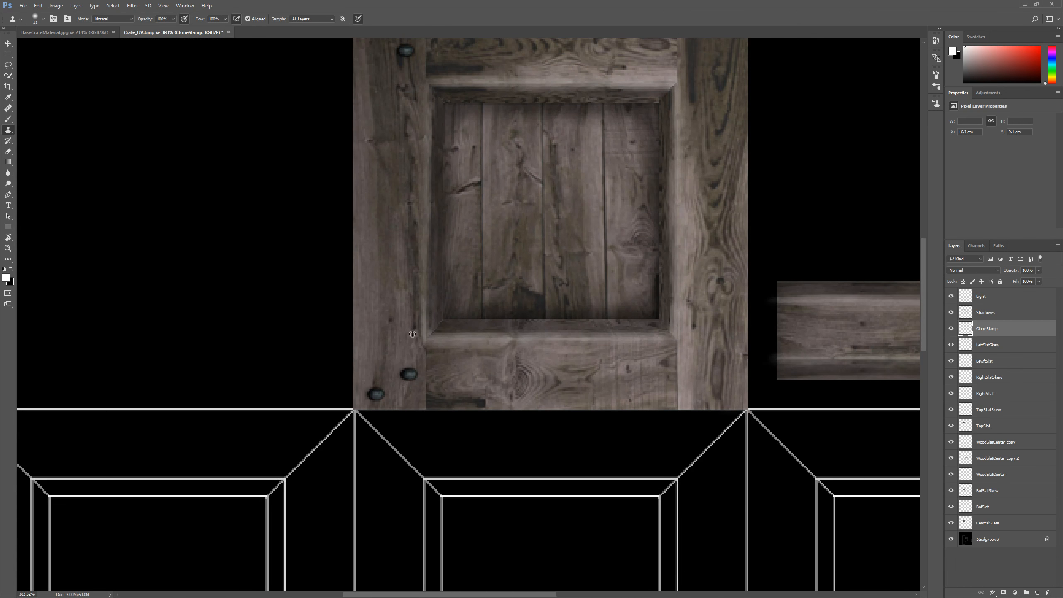
left_click(400, 352, "alt")
mouse_move(396, 375)
left_mouse_down()
mouse_move(415, 375)
mouse_move(415, 408)
mouse_move(420, 381)
left_mouse_up()
left_click(383, 362, "alt")
left_click_drag(381, 372, 374, 388)
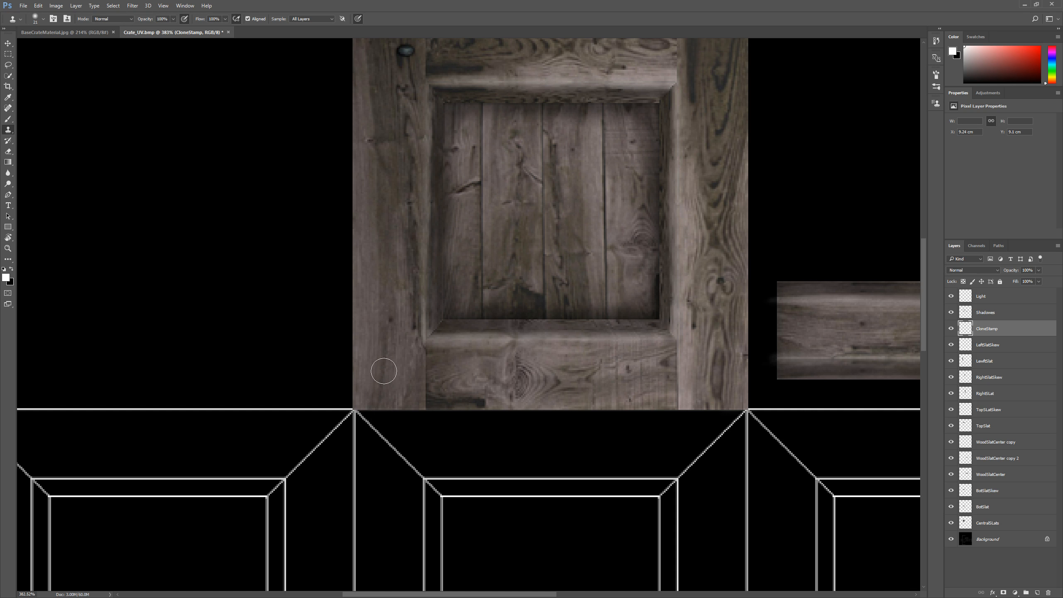
scroll(383, 371, "down", 4)
scroll(374, 298, "up", 4)
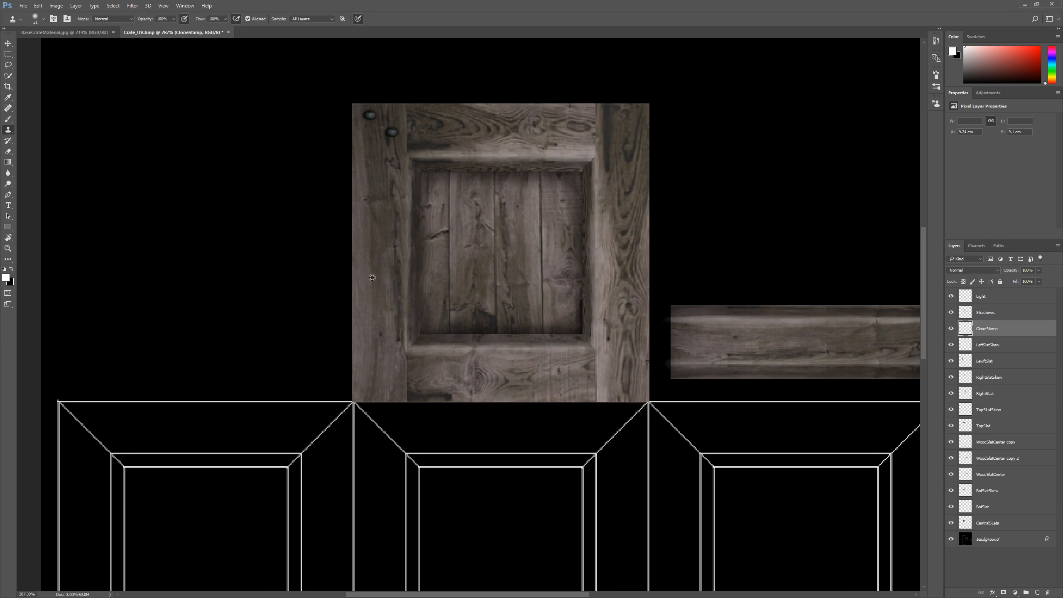
scroll(374, 299, "up", 1)
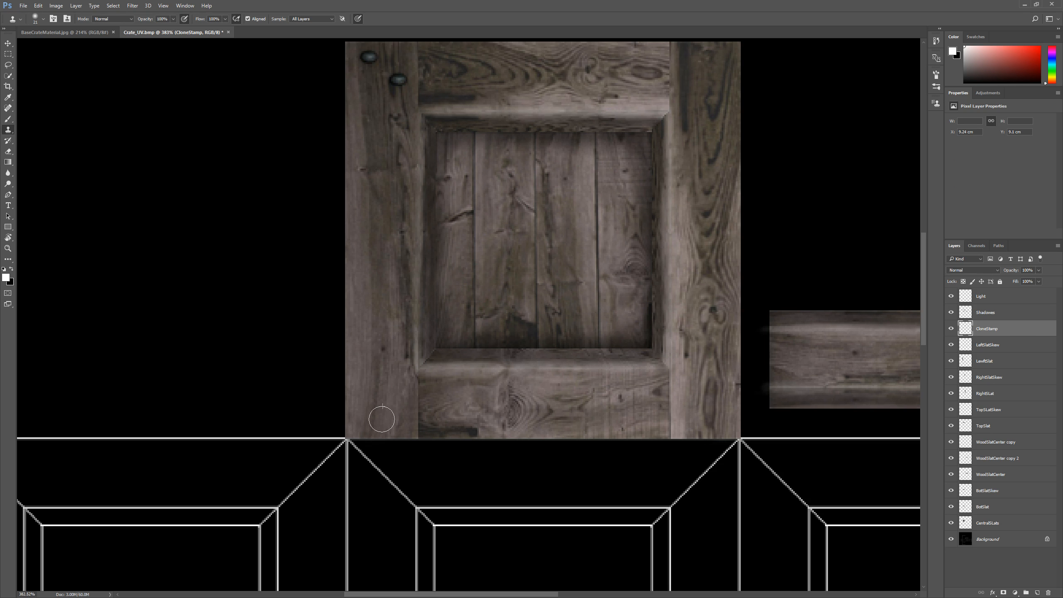
- Try to clone wood over the inner bolt at the crate's upper-left corner and undo the strokes
scroll(403, 253, "down", 5)
scroll(376, 100, "up", 4)
scroll(417, 125, "up", 8)
scroll(427, 191, "down", 7)
left_click(418, 193)
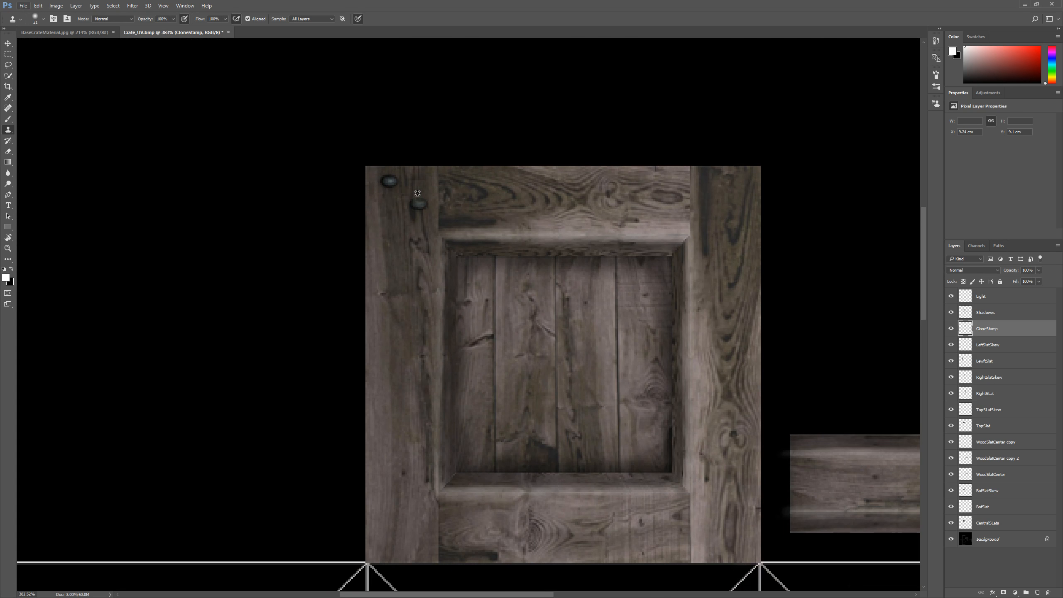
left_click_drag(422, 220, 419, 199)
key("alt")
left_click(422, 222, "alt")
mouse_move(420, 205)
left_mouse_down()
mouse_move(448, 131)
mouse_move(434, 242)
mouse_move(416, 122)
left_mouse_up()
left_click(423, 201, "alt")
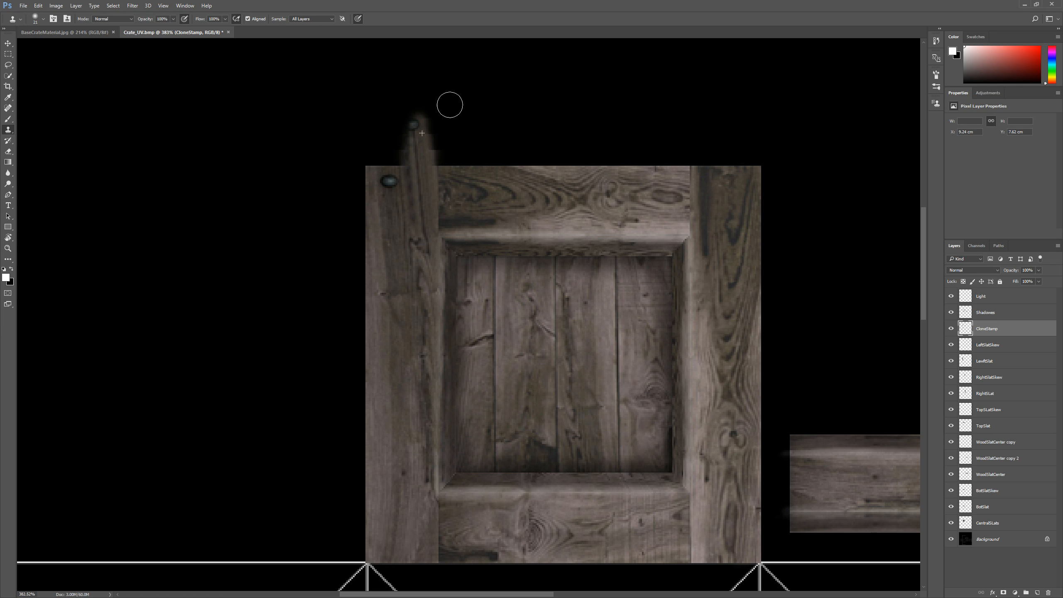
key("ctrl+alt+z")
key("ctrl+alt+z")
key("ctrl+alt+z")
key("ctrl+alt+z")
key("ctrl+alt+z")
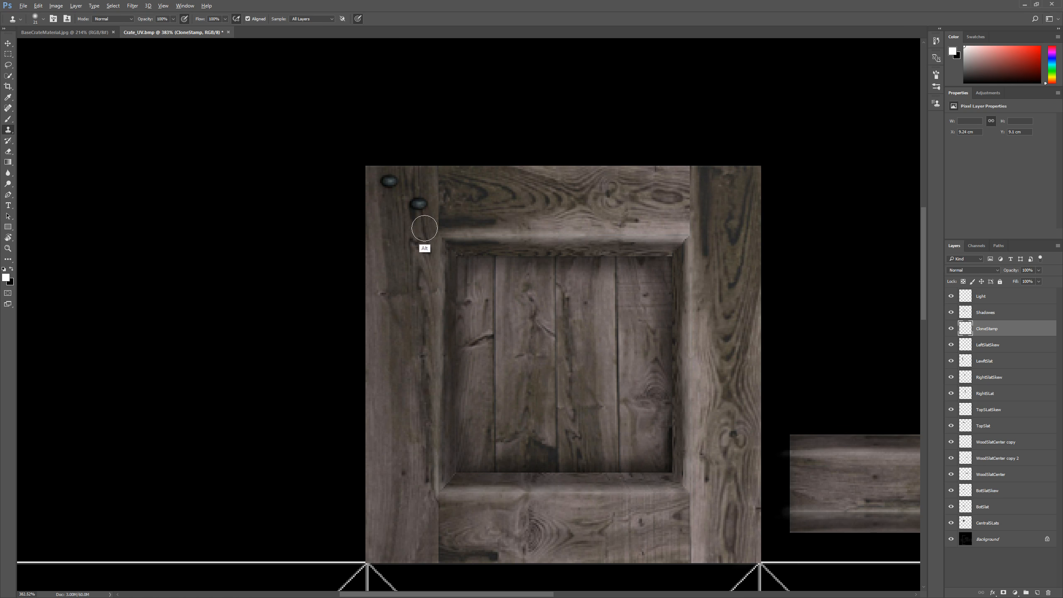
- Clone wood grain sampled just below over the inner bolt at the crate's upper-left corner, undoing the stray stroke
left_click(425, 222, "alt")
left_click_drag(426, 208, 413, 204)
left_click(412, 212, "alt")
key("ctrl+z")
left_click(415, 240, "alt")
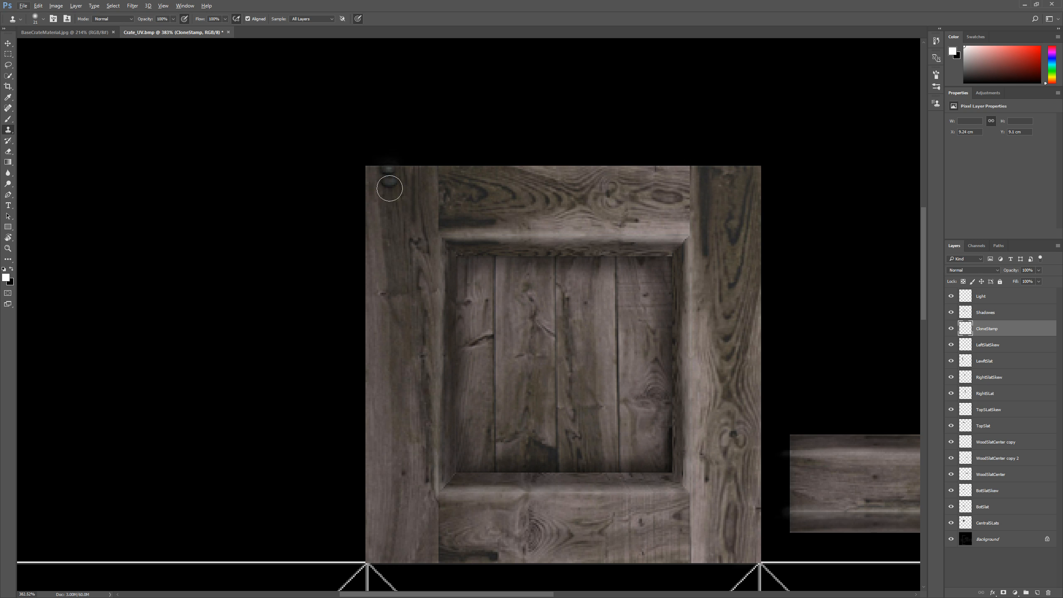
- Clone wood grain over the remaining outer bolt at the crate's upper-left corner
left_click(393, 233, "alt")
left_click(390, 188)
left_click(389, 180)
left_click_drag(388, 180, 394, 221)
scroll(455, 198, "down", 12)
scroll(579, 168, "up", 4)
scroll(363, 208, "up", 2)
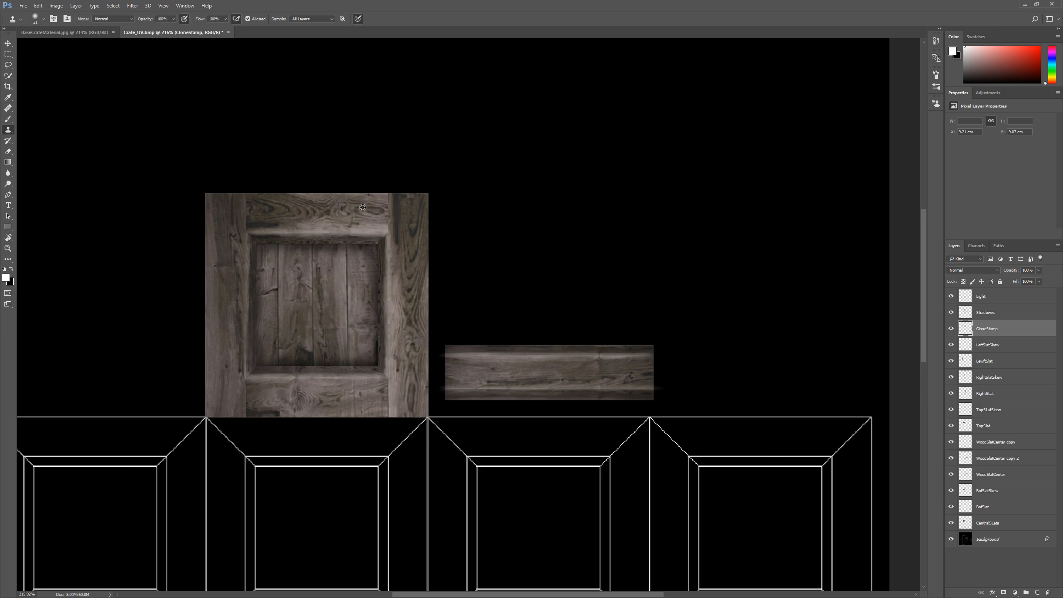
scroll(390, 207, "down", 1)
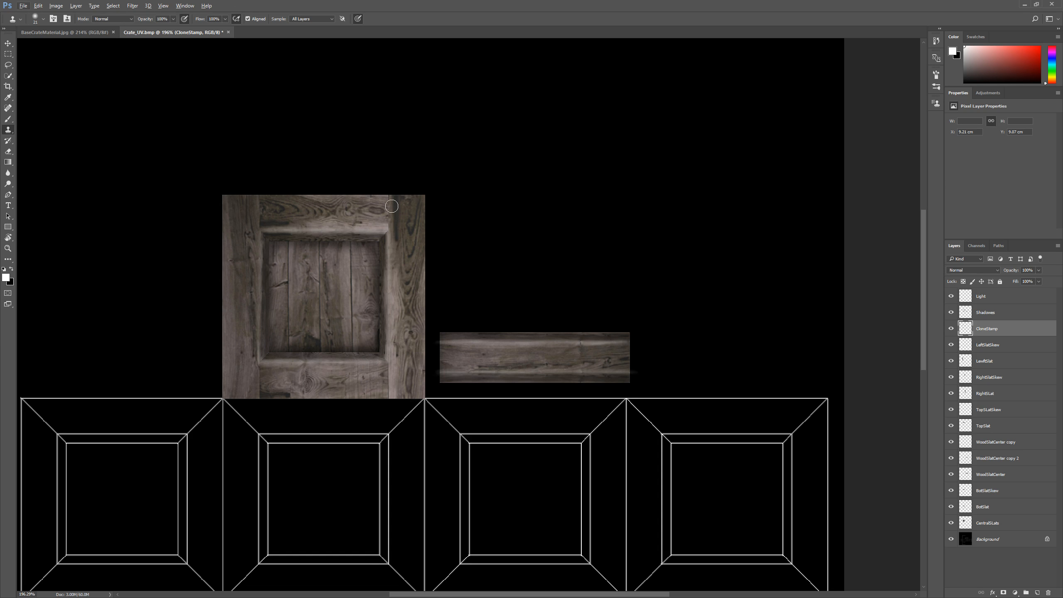